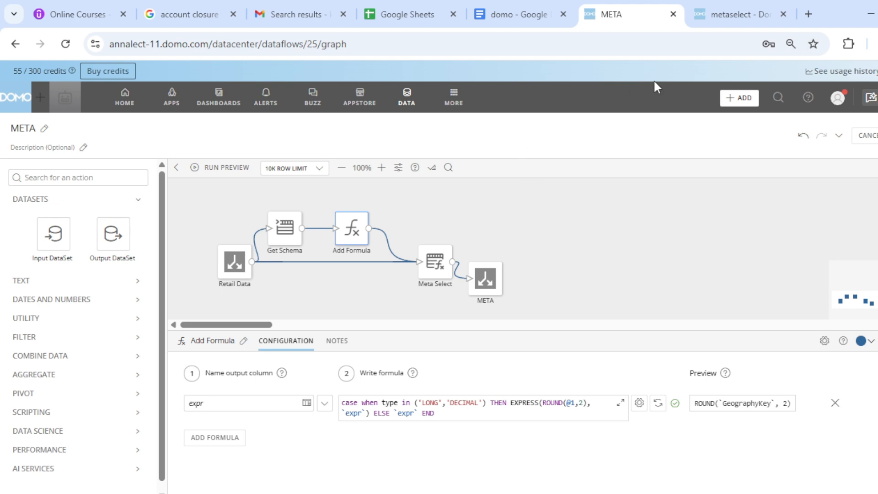
Search the dataflows for retail and open the Retail Data dataflow's Retail Data output dataset.
left_click(721, 10)
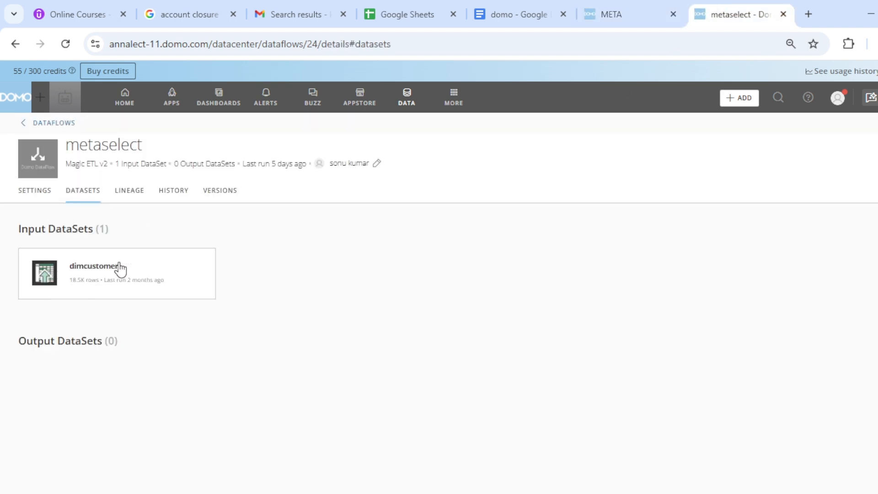
left_click(416, 106)
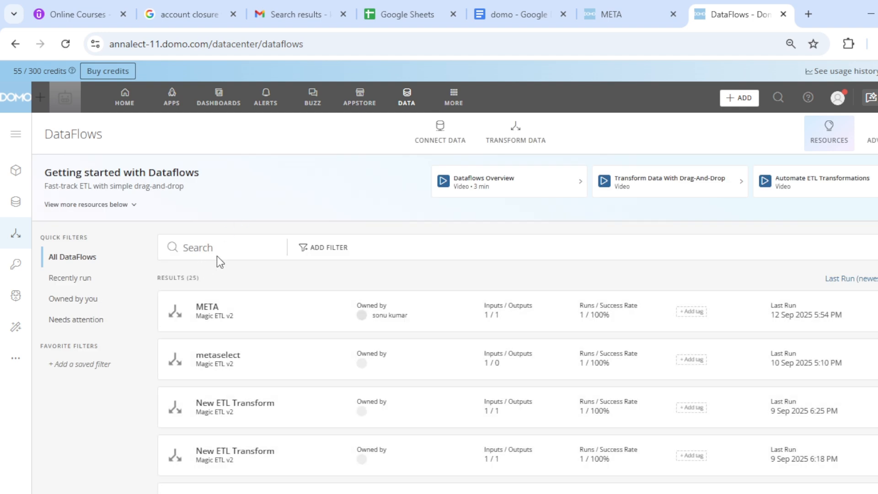
left_click(245, 248)
type("retail")
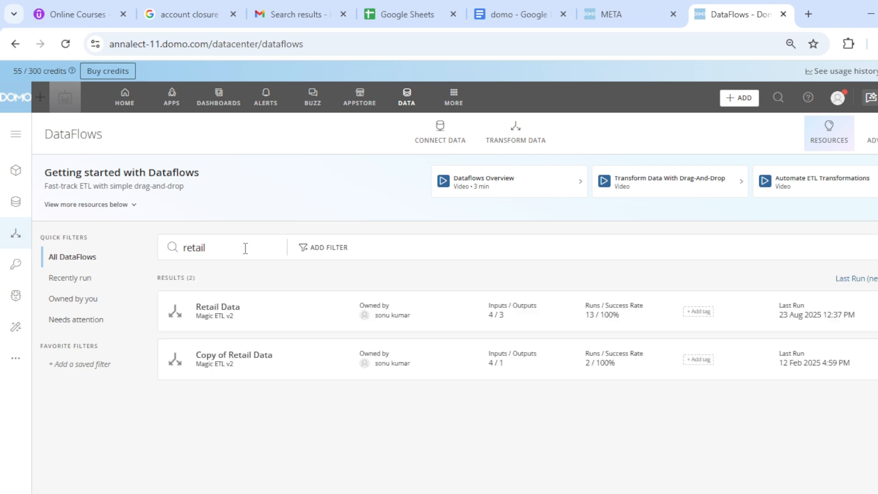
left_click(229, 304)
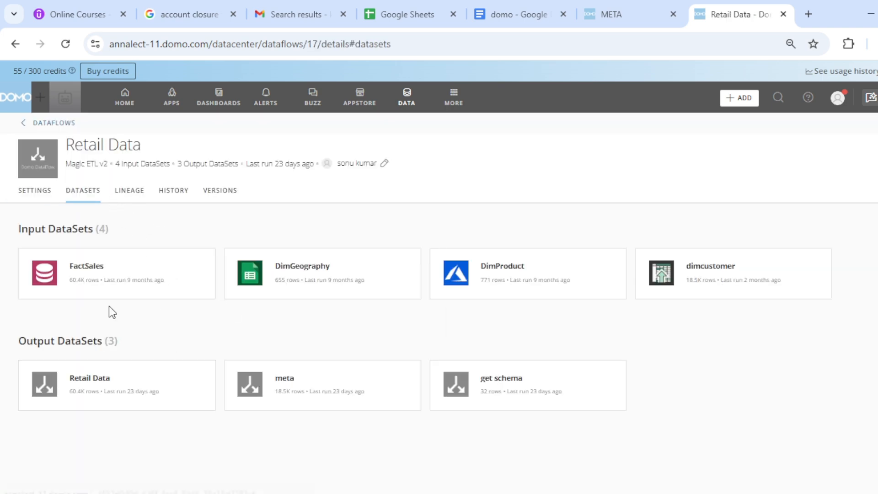
left_click(108, 390)
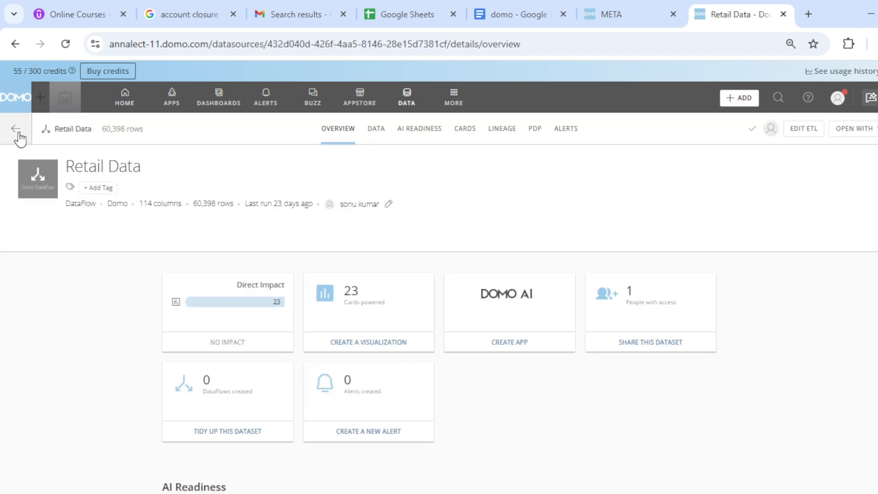
Open the Retail Data dataset last run on 12 Feb 2025 and examine its column names and types in the schema view.
left_click(16, 130)
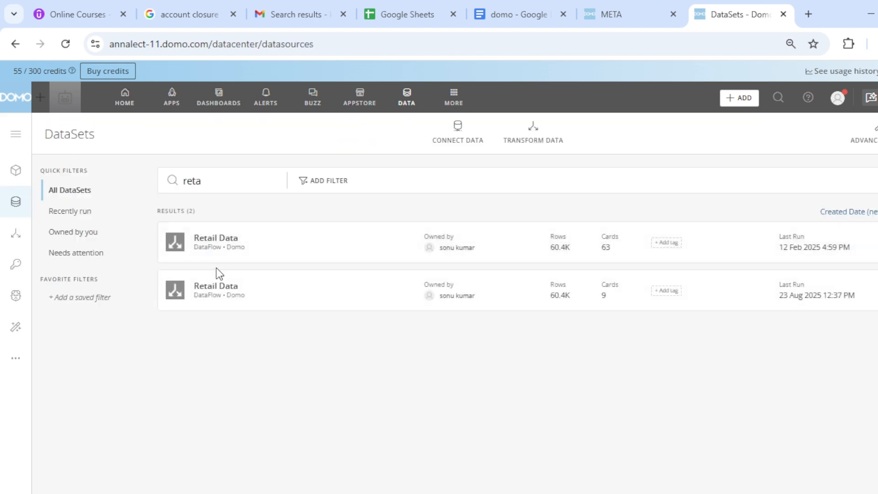
left_click(237, 242)
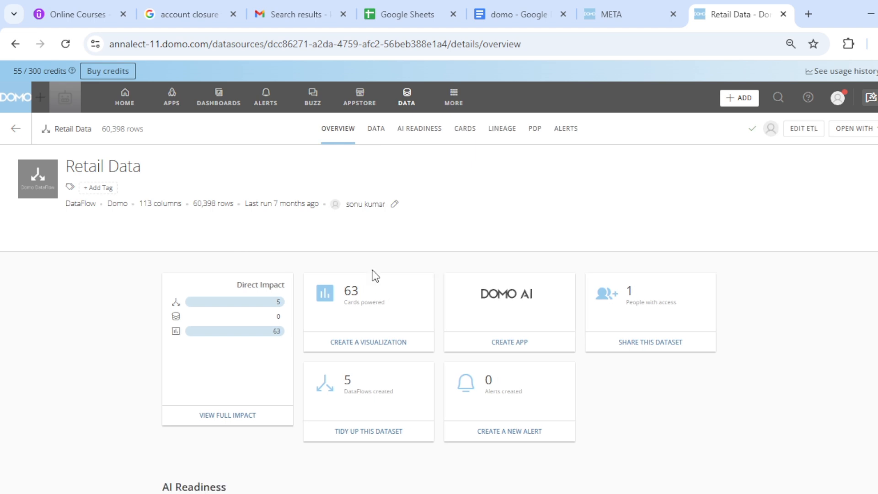
left_click(385, 132)
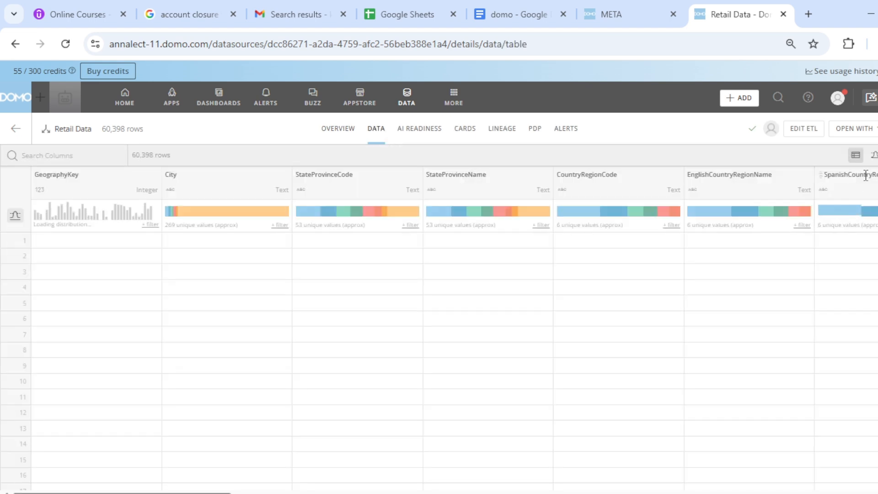
left_click(855, 155)
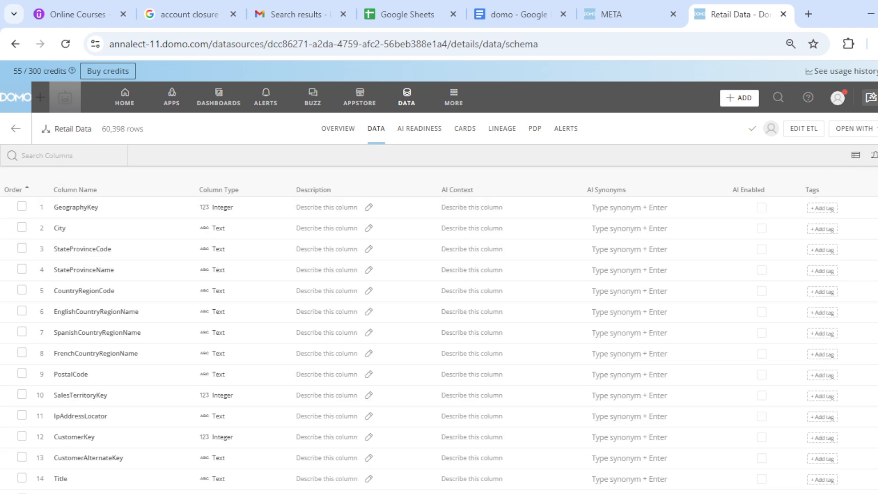
scroll(439, 342, "down", 12)
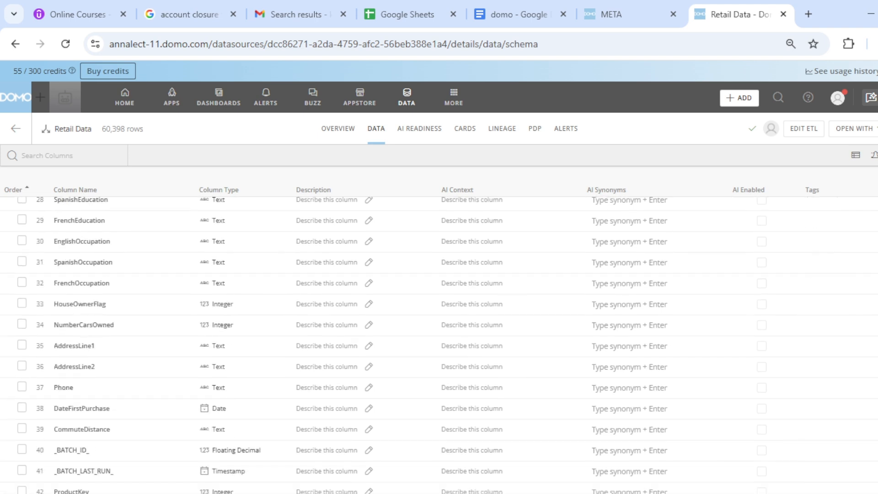
scroll(265, 343, "down", 2)
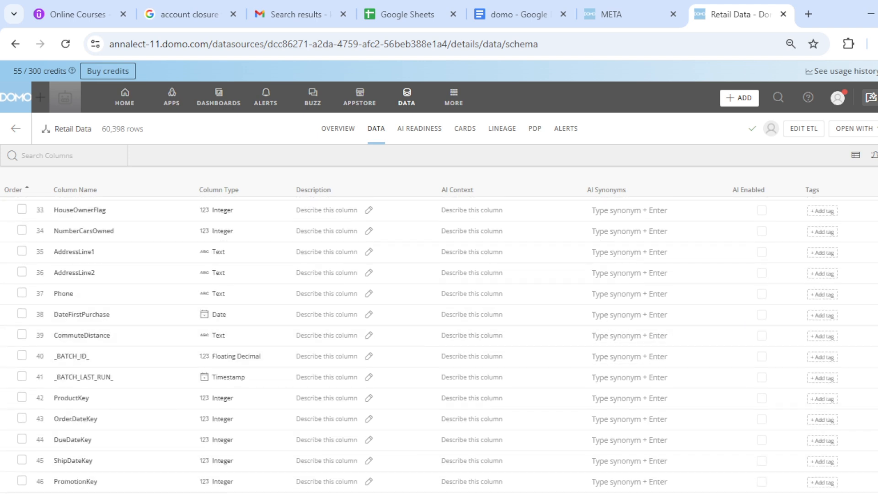
scroll(439, 348, "down", 8)
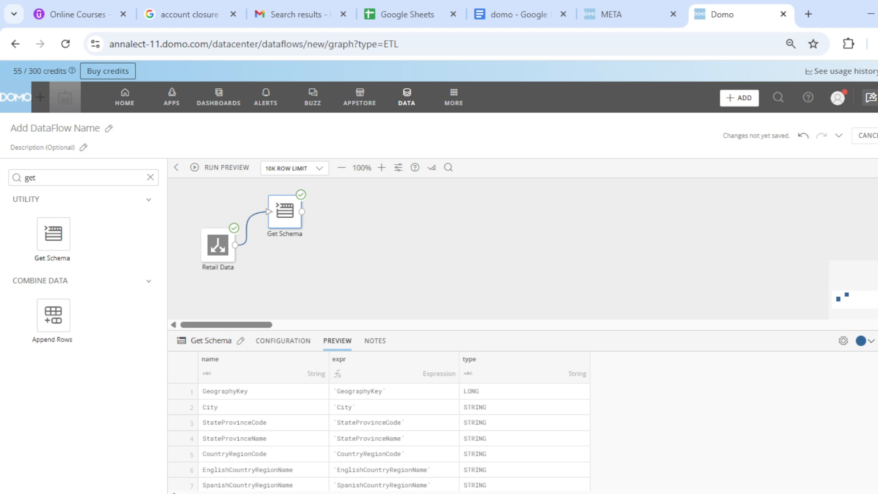
Examine the names, expressions and types of the decimal columns in the Get Schema preview.
scroll(488, 425, "down", 15)
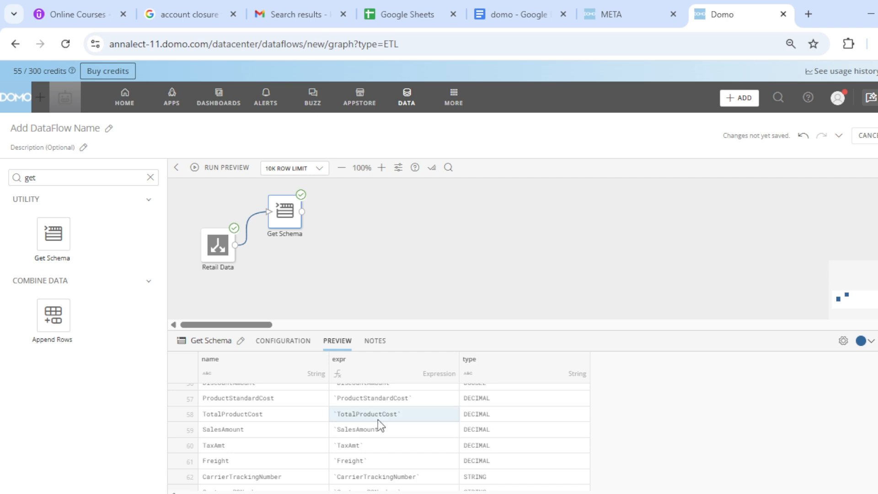
Switch to the domo Google Doc and insert an opening quote before geography_key in the trim expression.
left_click(539, 6)
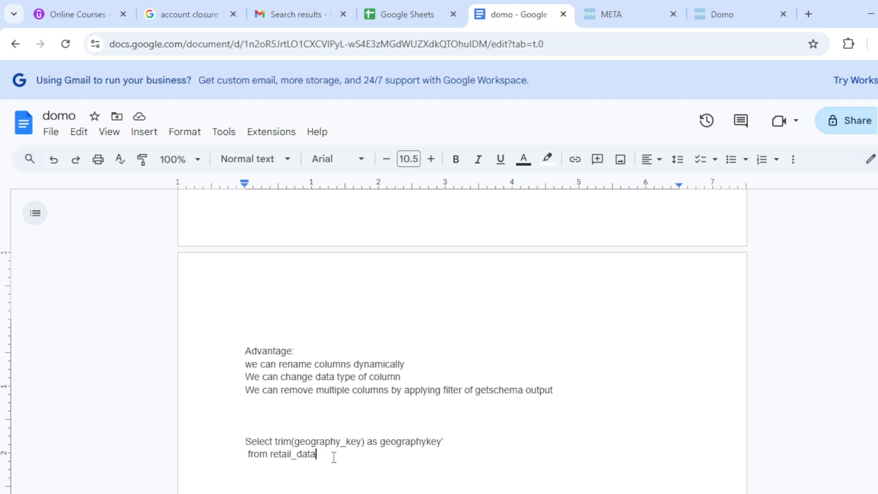
left_click(297, 442)
type("'")
key("Right")
key("Right")
key("Right")
key("Right")
key("Right")
key("Right")
key("Right")
key("Right")
key("Right")
key("Right")
key("Right")
key("Right")
key("Right")
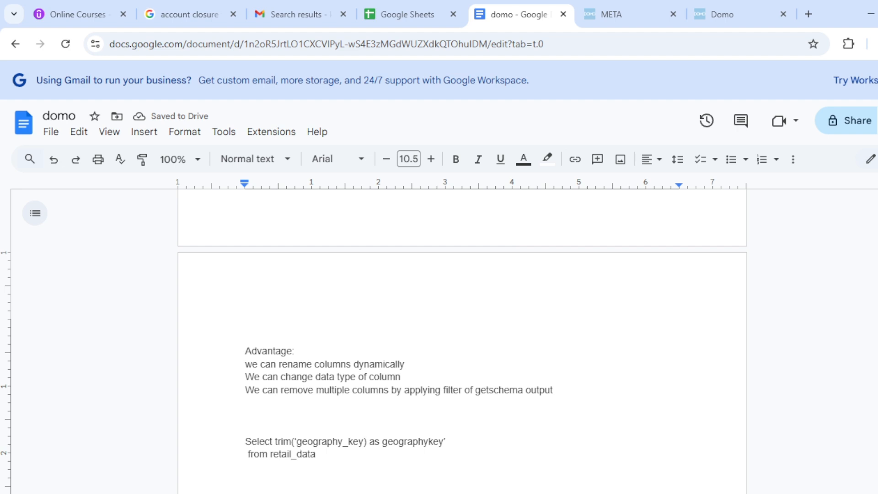
Examine the Meta select notes, highlighting the `first_name` expression and its firstname alias in the Select example.
scroll(462, 343, "up", 15)
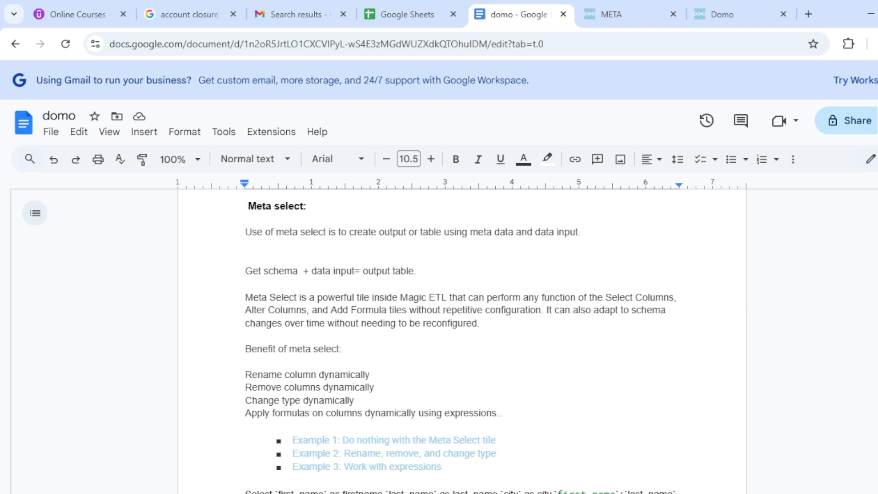
scroll(725, 335, "down", 3)
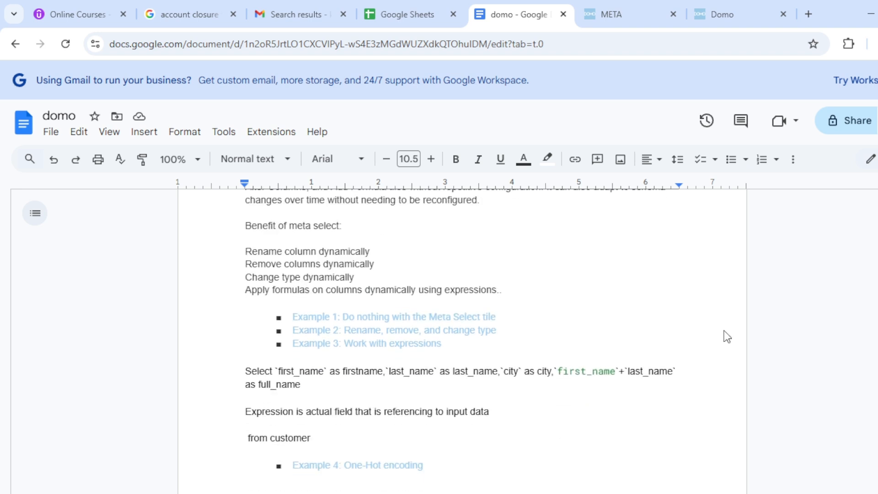
left_click(303, 381)
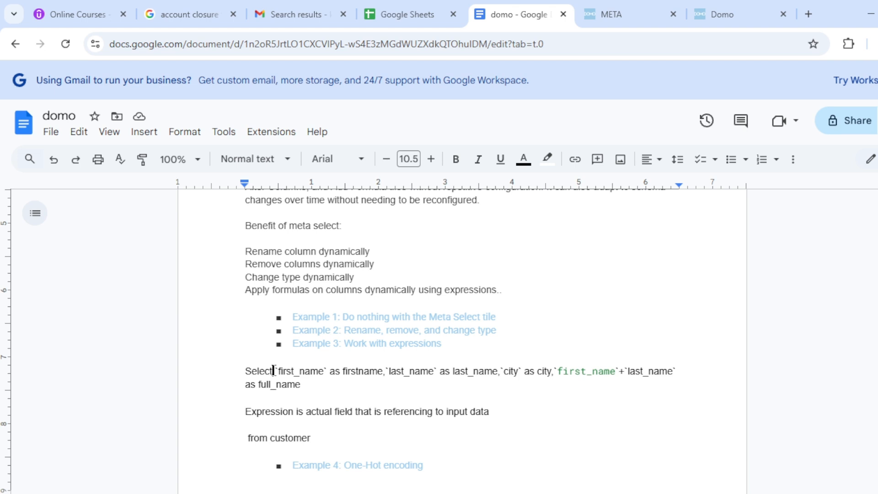
left_click_drag(273, 371, 328, 374)
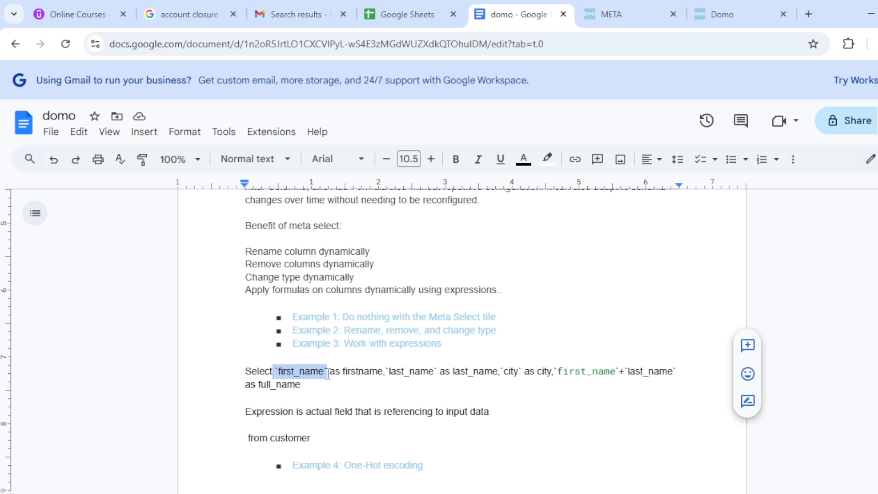
left_click(357, 372)
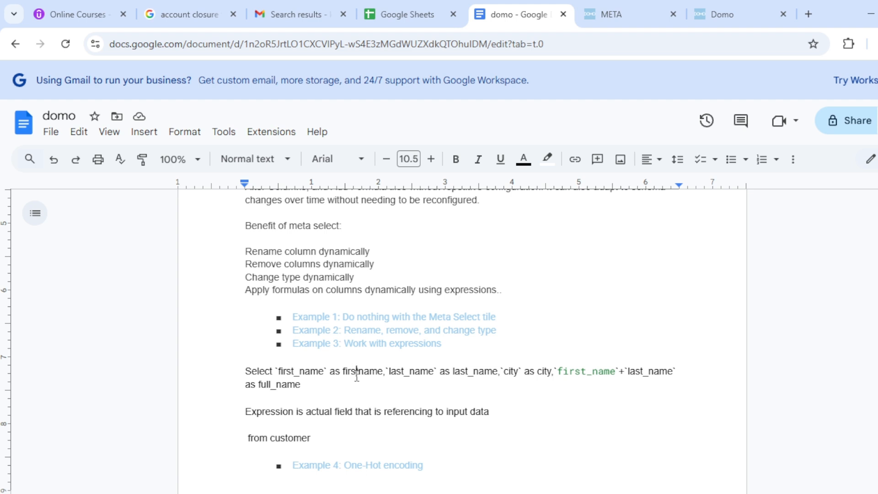
Compare the Domo schema preview with the Google Doc's Select example, highlighting `last_name` and examining the full_name expression.
left_click(721, 9)
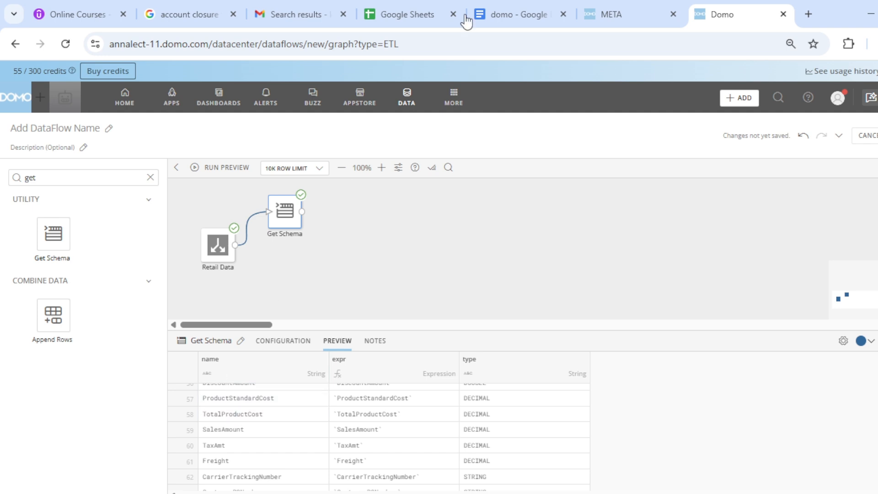
left_click(496, 6)
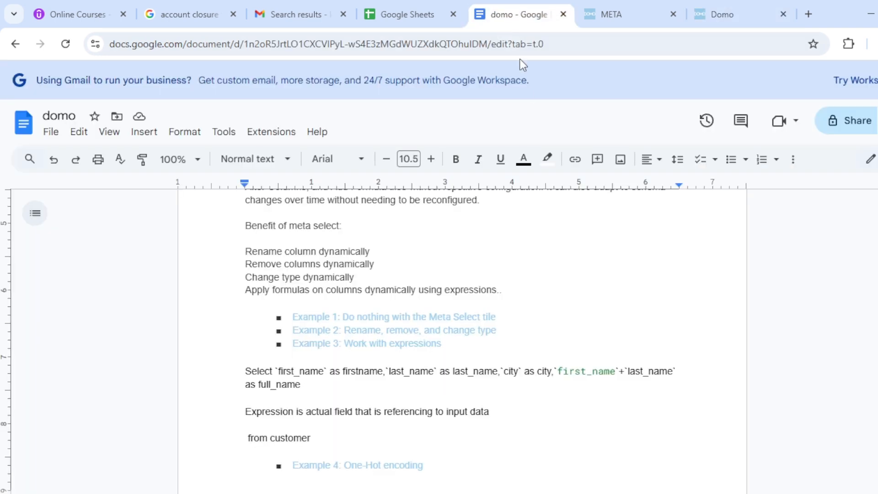
left_click(389, 371)
key("Left")
key("shift+Right")
key("shift+Right")
key("shift+Right")
key("shift+Right")
key("shift+Right")
key("shift+Right")
key("shift+Right")
key("shift+Right")
key("shift+Right")
key("shift+Right")
key("shift+Right")
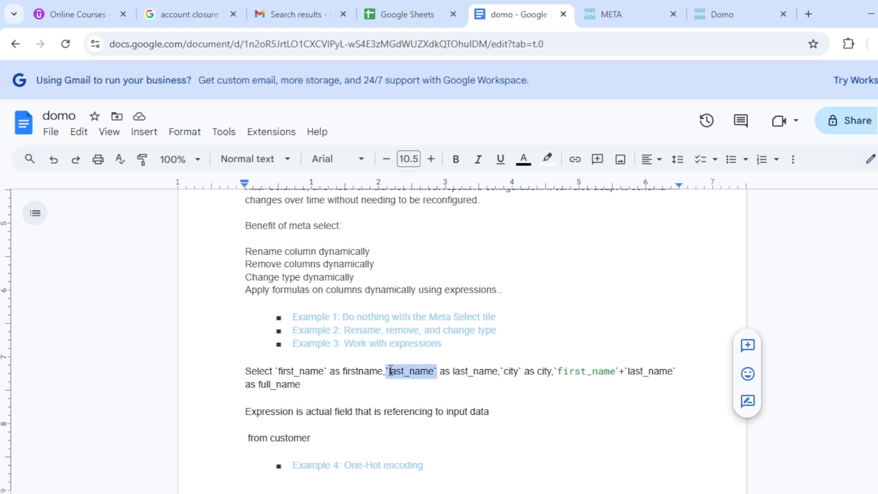
left_click(570, 377)
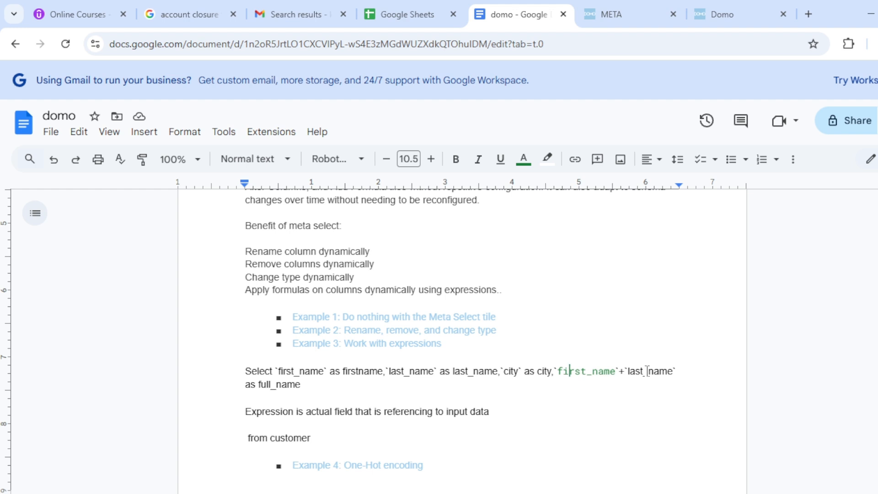
Check the Get Schema preview in Domo against the document's Select example, ending on the preview's expr column.
left_click(762, 2)
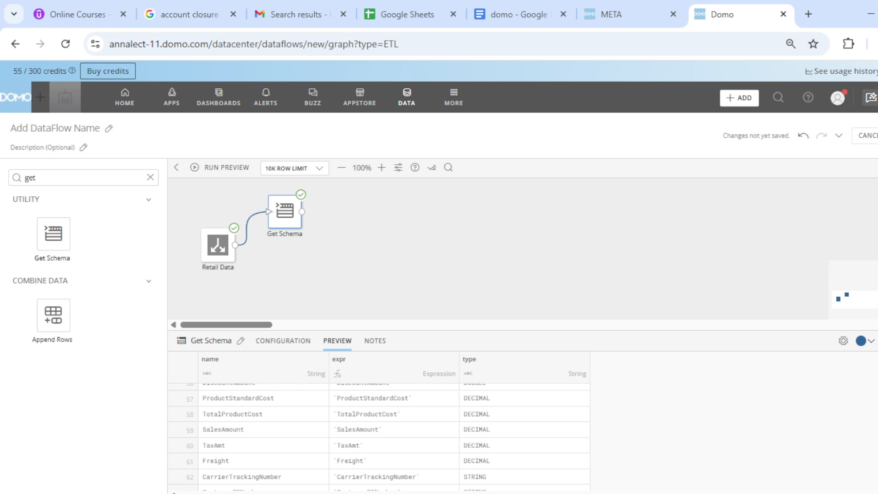
left_click(530, 1)
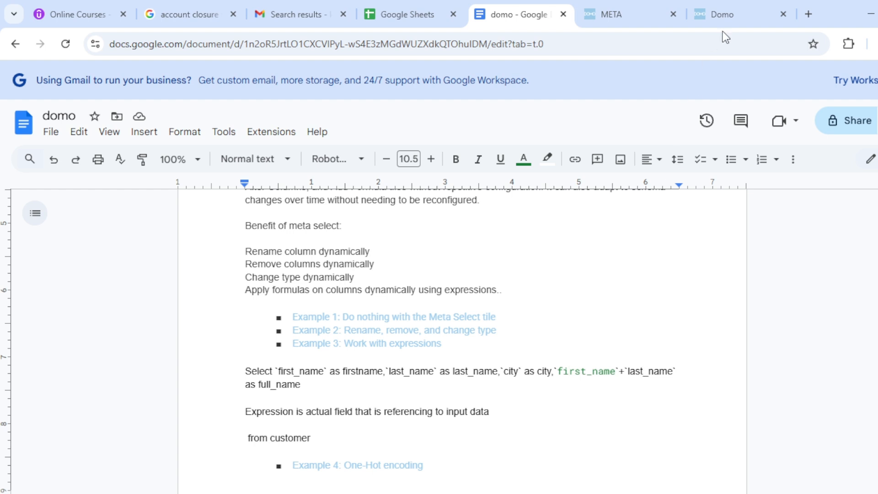
left_click(725, 14)
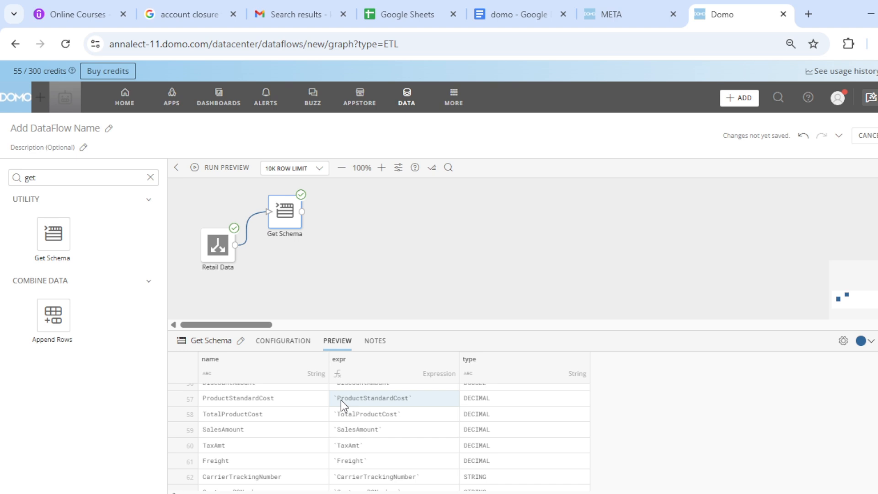
Switch to the META dataflow and examine the output column name in the Add Formula tile.
left_click(615, 13)
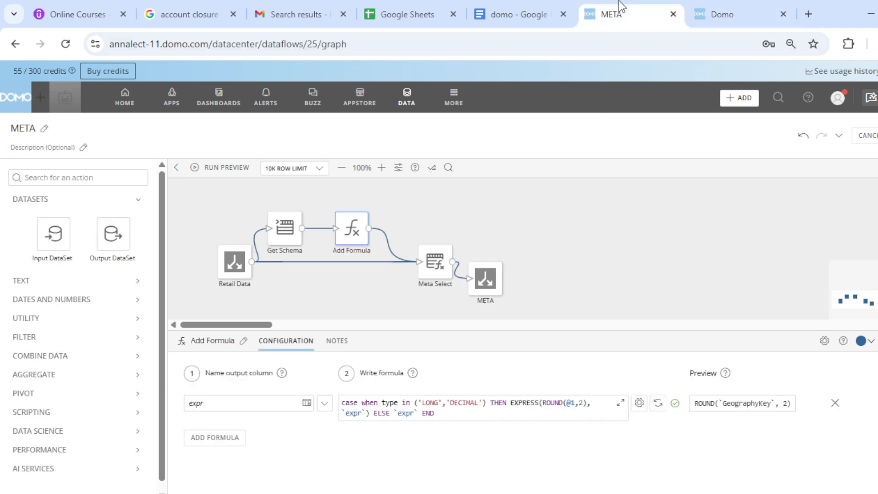
left_click(237, 408)
key("shift+Left")
key("shift+Left")
key("shift+Left")
key("shift+Left")
left_click(444, 408)
key("BackSpace")
key("BackSpace")
key("BackSpace")
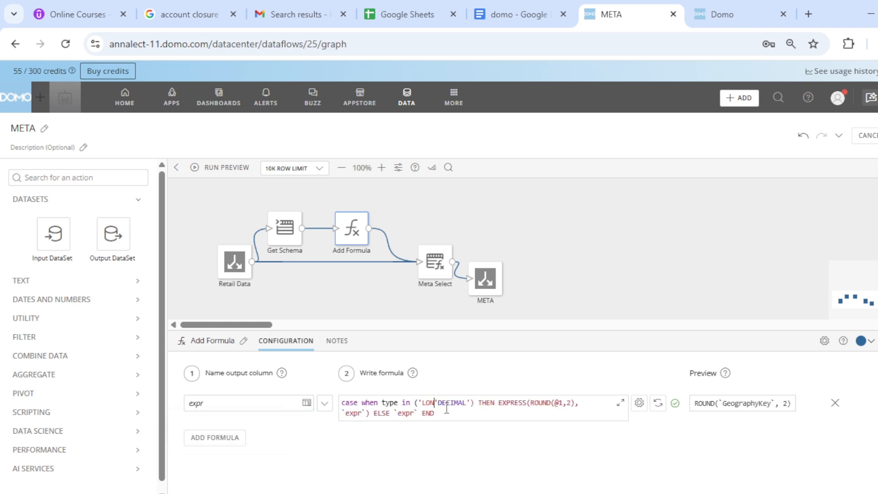
key("BackSpace")
key("BackSpace")
key("BackSpace")
key("BackSpace")
key("BackSpace")
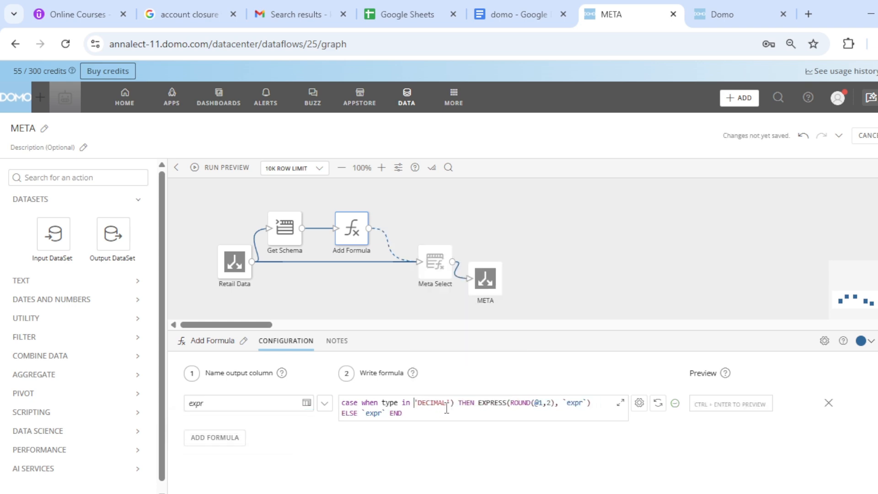
key("ctrl+z")
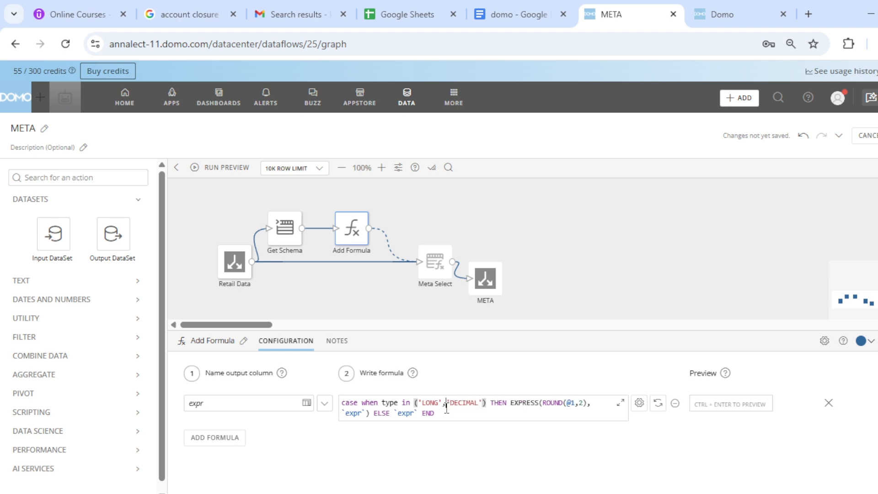
Remove 'LONG' from the type list in the Add Formula CASE expression, leaving only 'DECIMAL'.
key("BackSpace")
key("BackSpace")
key("BackSpace")
key("BackSpace")
key("BackSpace")
key("BackSpace")
key("BackSpace")
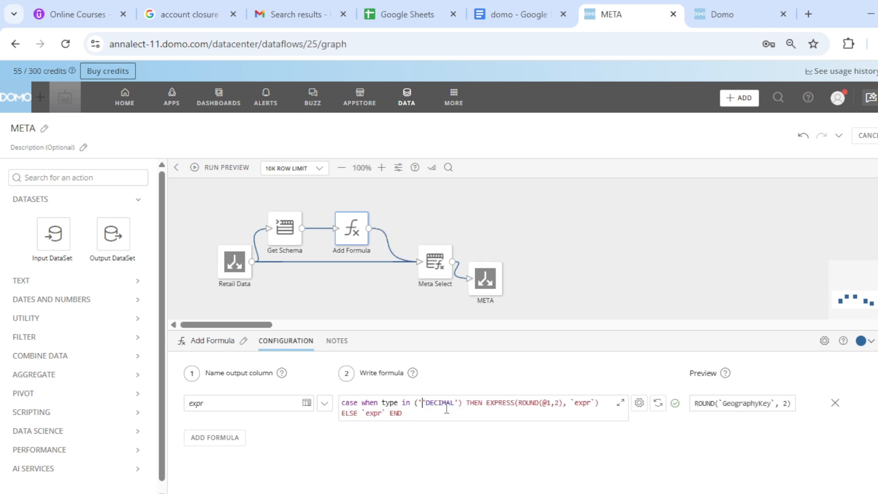
left_click(515, 414)
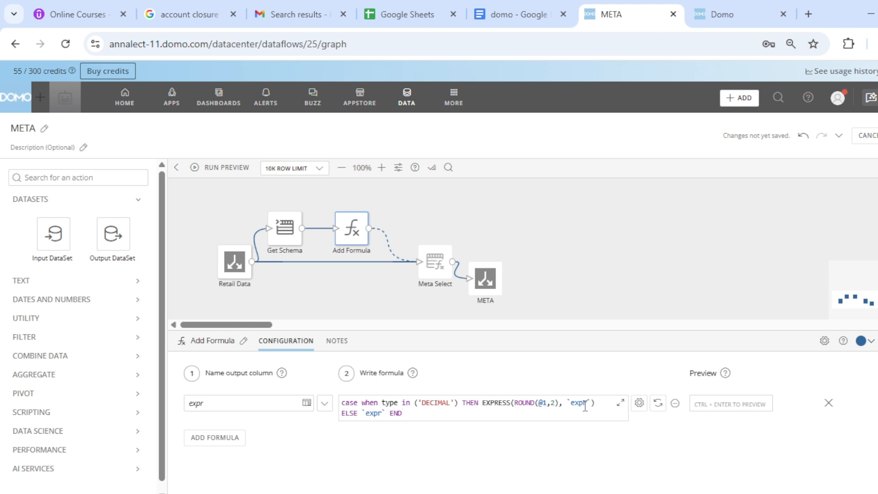
Check the decimal columns' expressions in the new dataflow's Get Schema preview and return to the META dataflow.
left_click(737, 2)
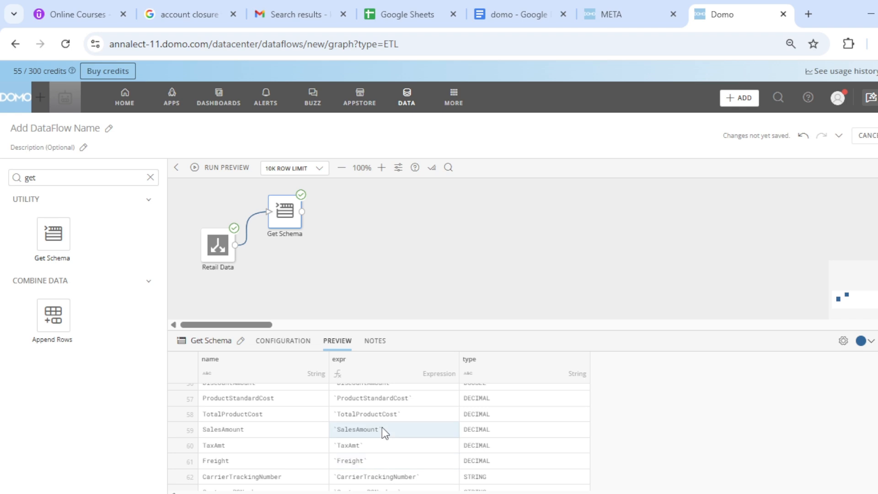
left_click(610, 1)
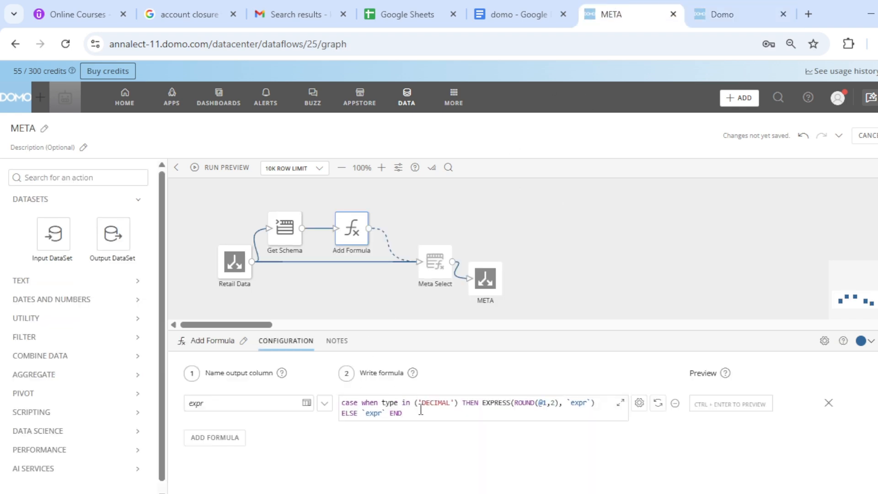
Copy the META dataflow's Add Formula expression, and add an Add Formula tile fed by Get Schema in the new dataflow.
key("ctrl+a")
key("ctrl+c")
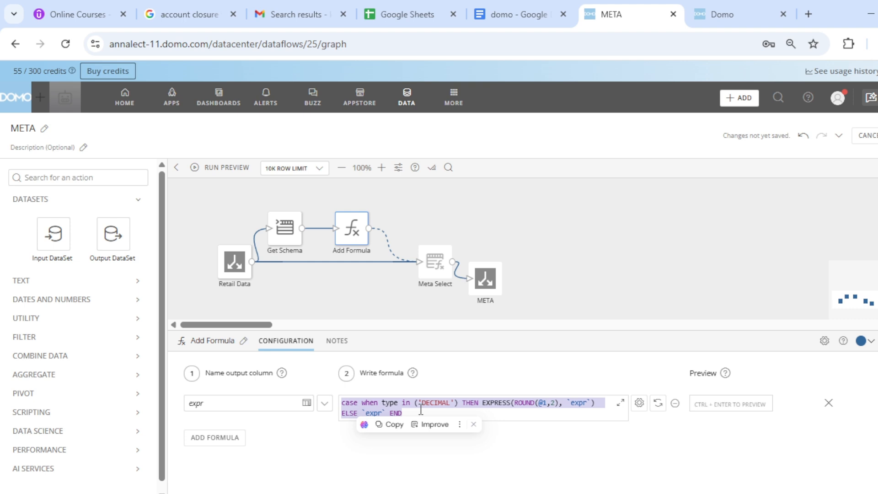
left_click(725, 11)
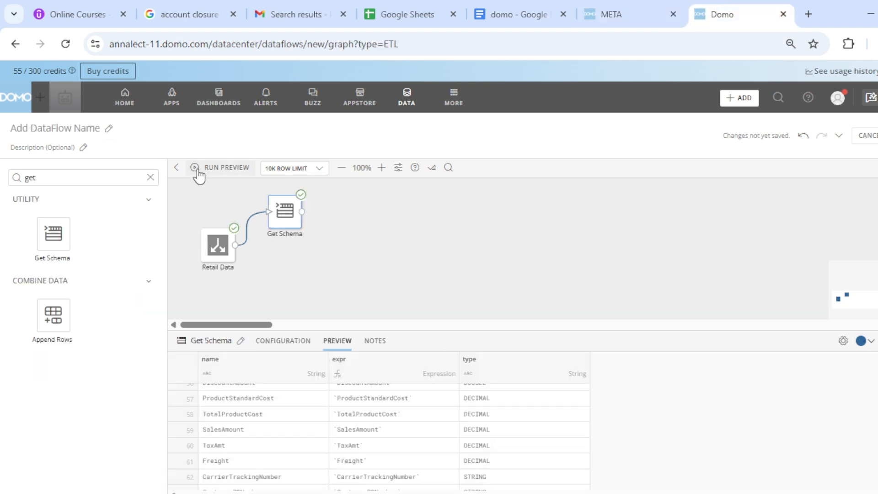
left_click(95, 177)
key("ctrl+a")
key("BackSpace")
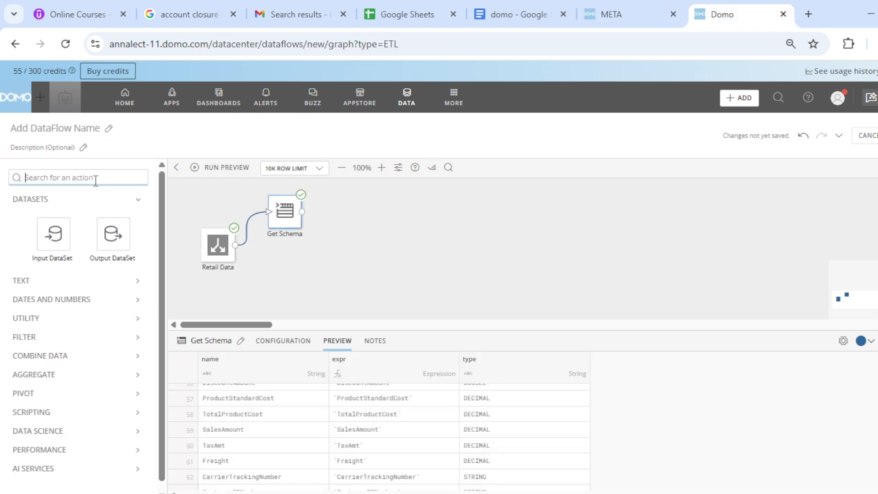
type("add")
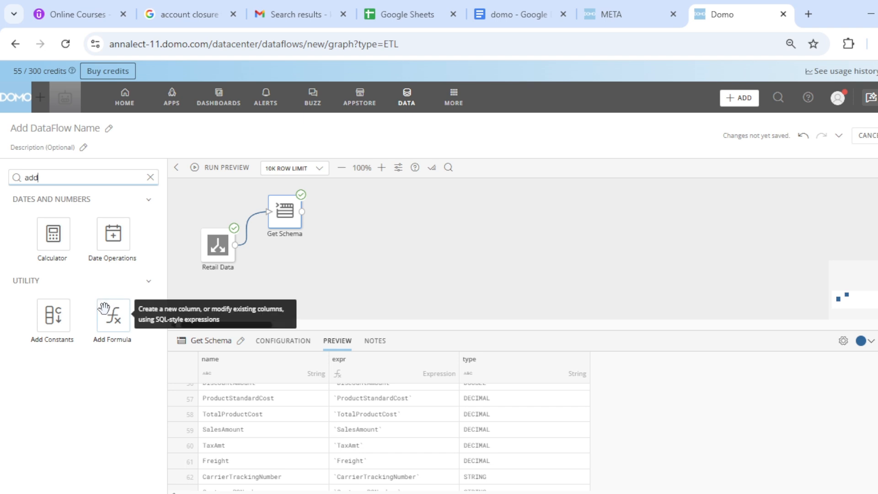
left_click_drag(104, 309, 338, 212)
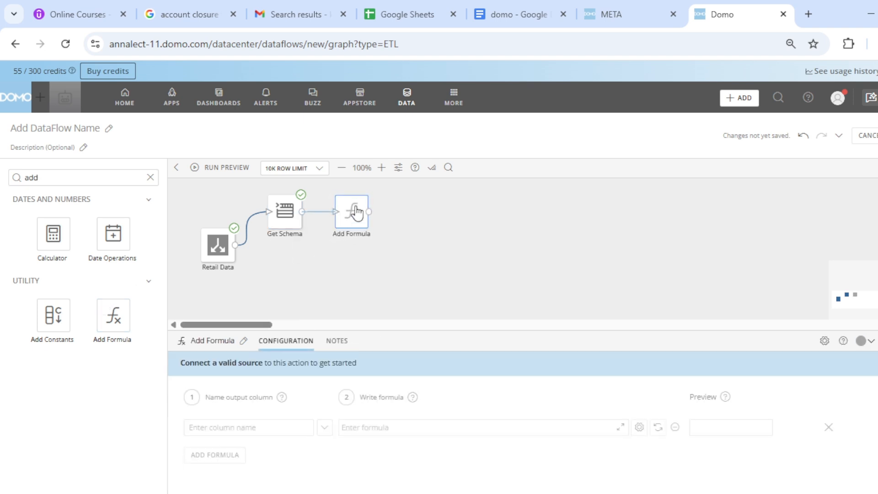
Set the Add Formula expression to case when type in ('DECIMAL') THEN EXPRESS(ROUND(@1,2), `expr`) ELSE `expr` END, with output column expr.
left_click(383, 406)
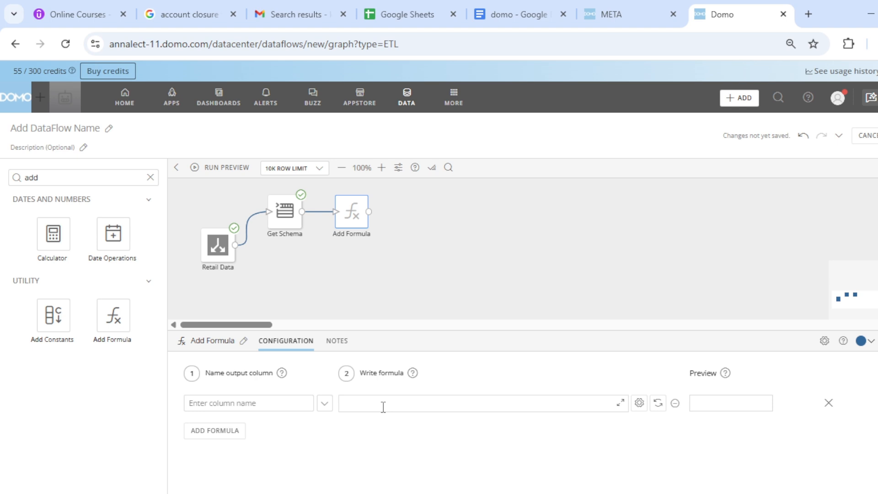
key("ctrl+v")
left_click(266, 402)
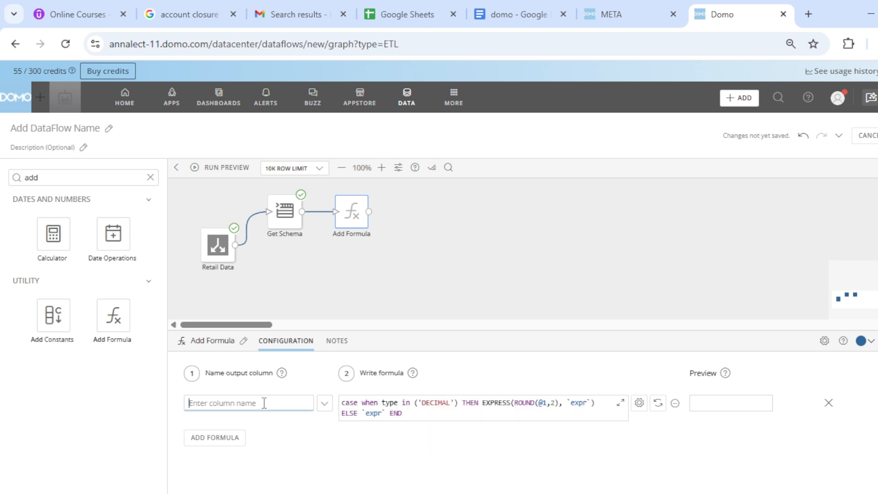
type("expr")
Run the preview and examine the expr values of the decimal and other columns in the Add Formula output.
left_click(224, 168)
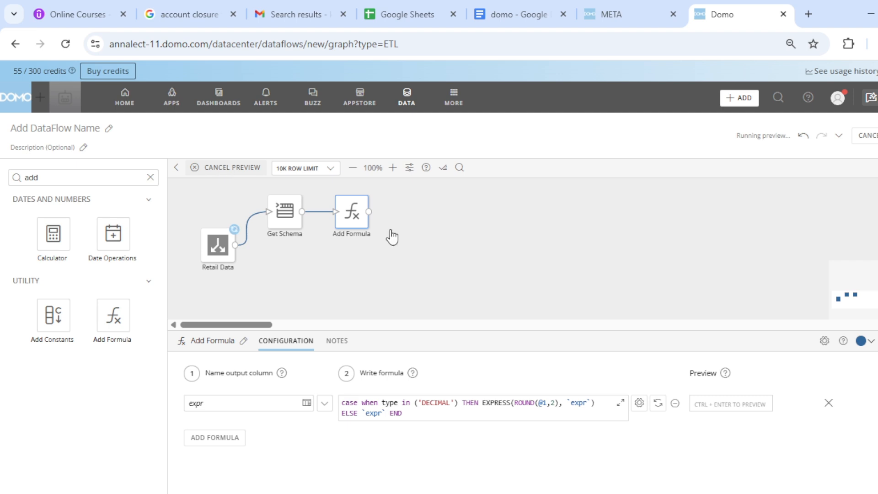
left_click(498, 268)
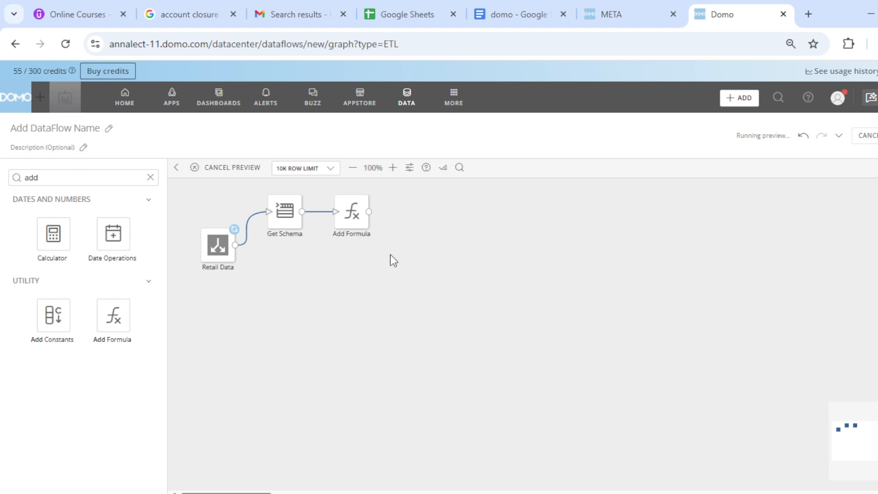
left_click(357, 228)
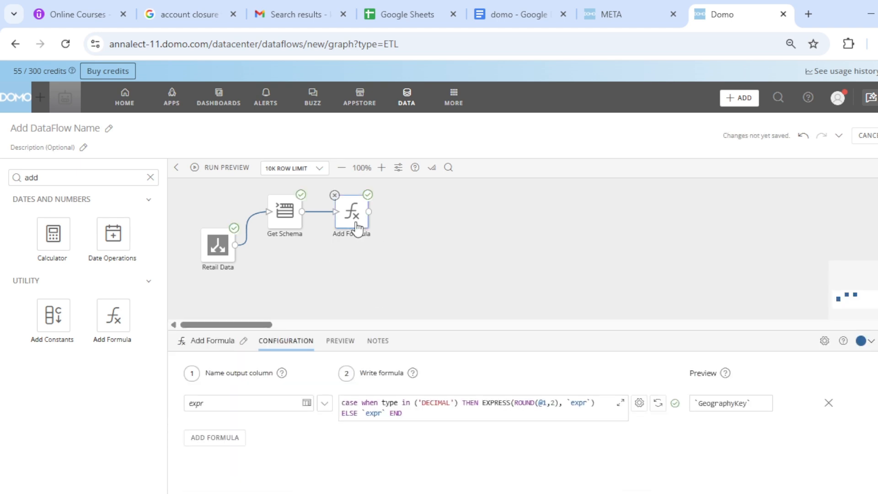
left_click(348, 349)
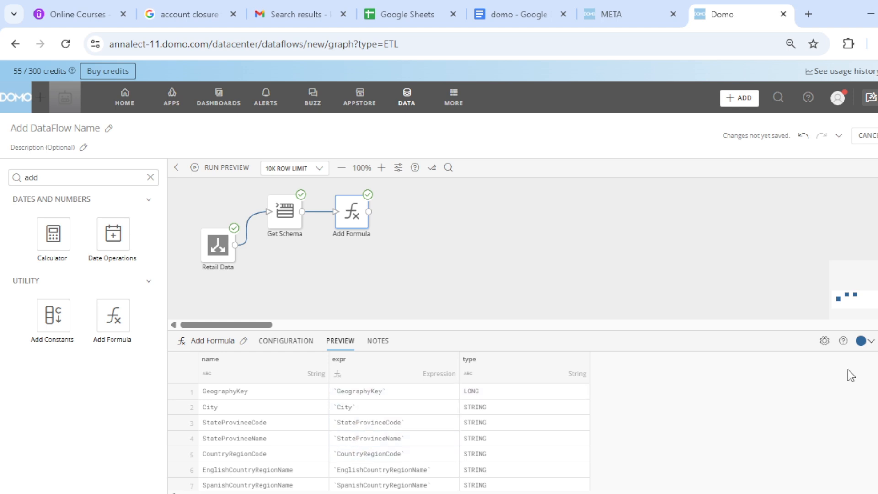
scroll(379, 436, "down", 5)
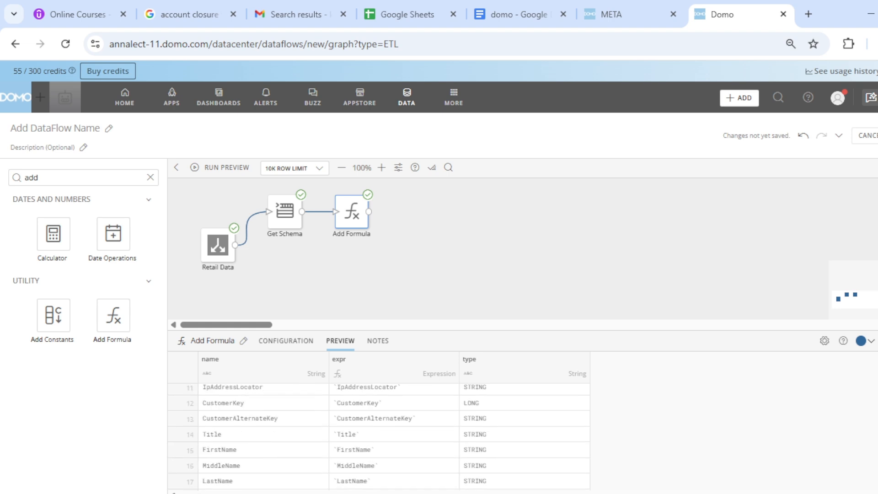
scroll(379, 436, "down", 9)
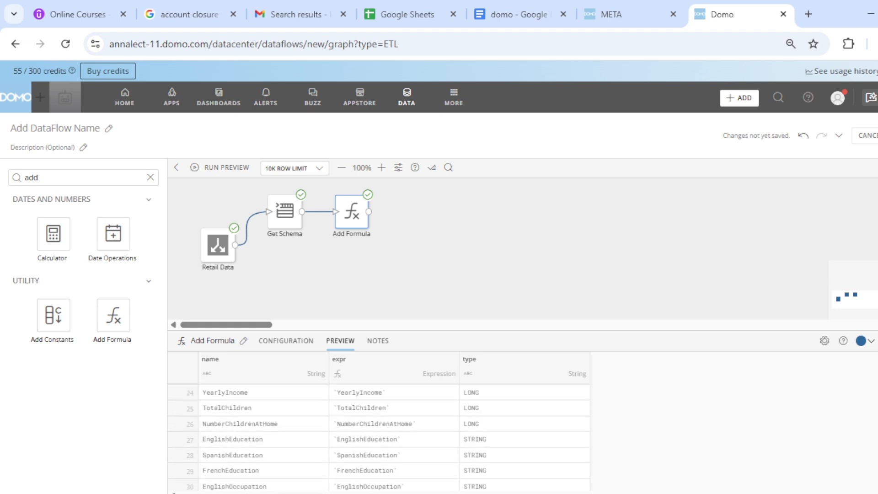
scroll(379, 436, "down", 1)
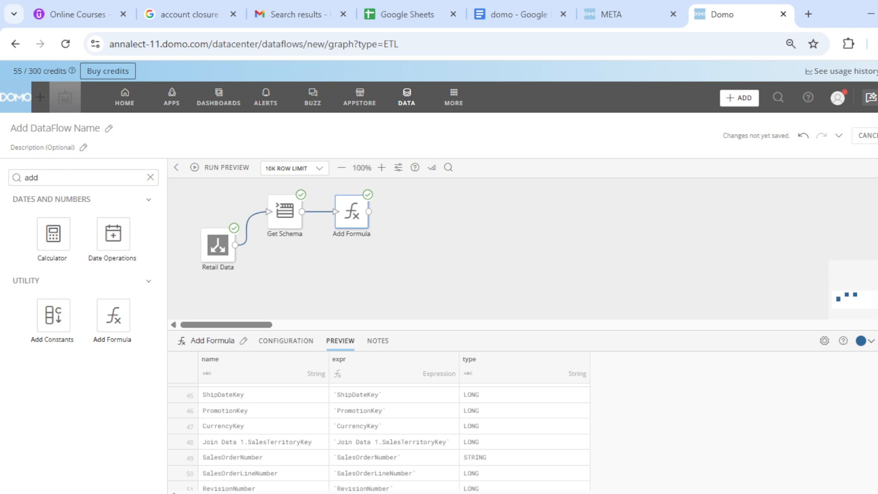
scroll(379, 437, "down", 4)
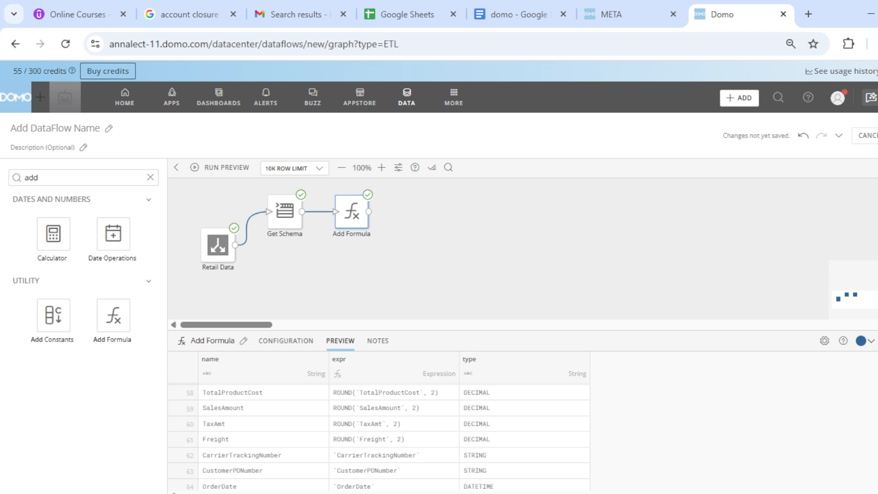
scroll(379, 437, "up", 1)
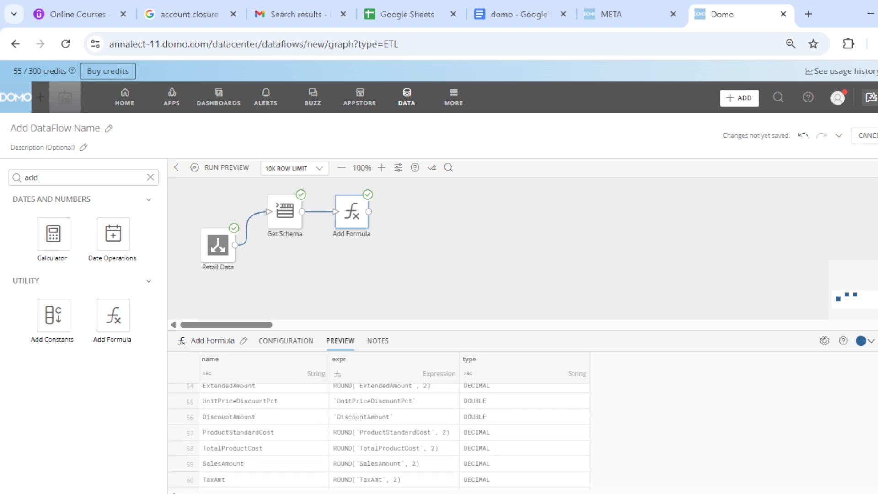
scroll(379, 434, "down", 2)
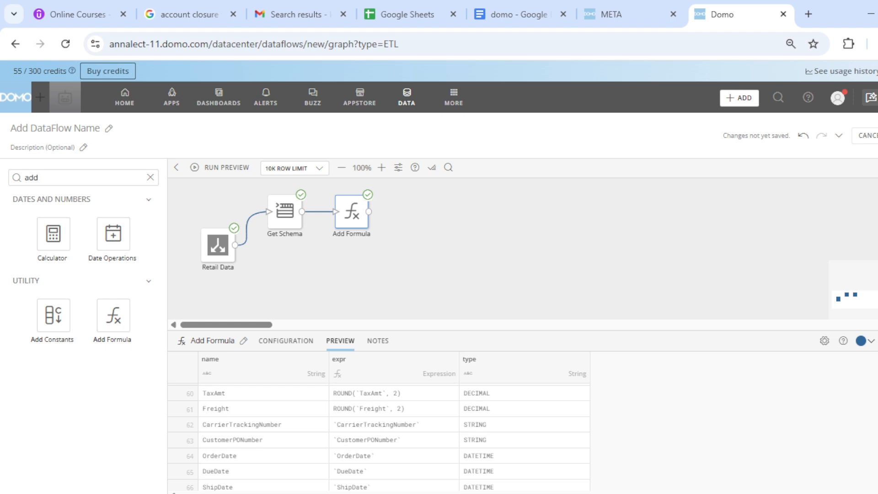
scroll(379, 437, "down", 12)
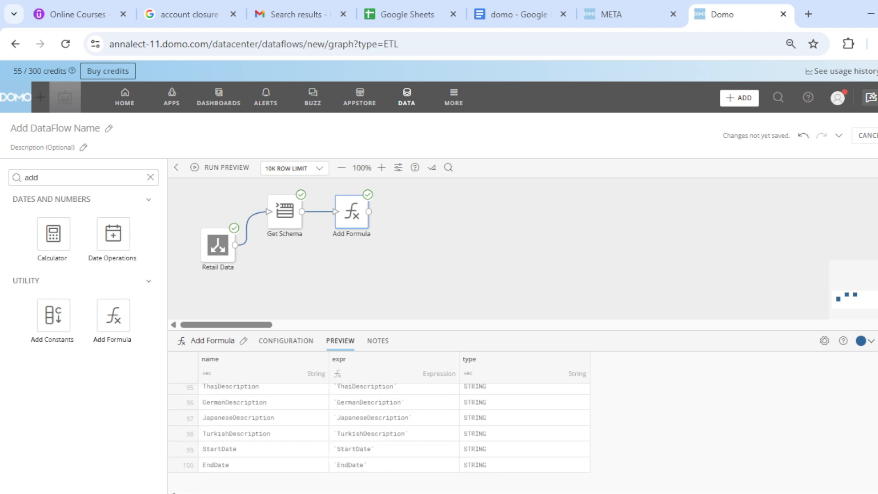
scroll(379, 434, "up", 9)
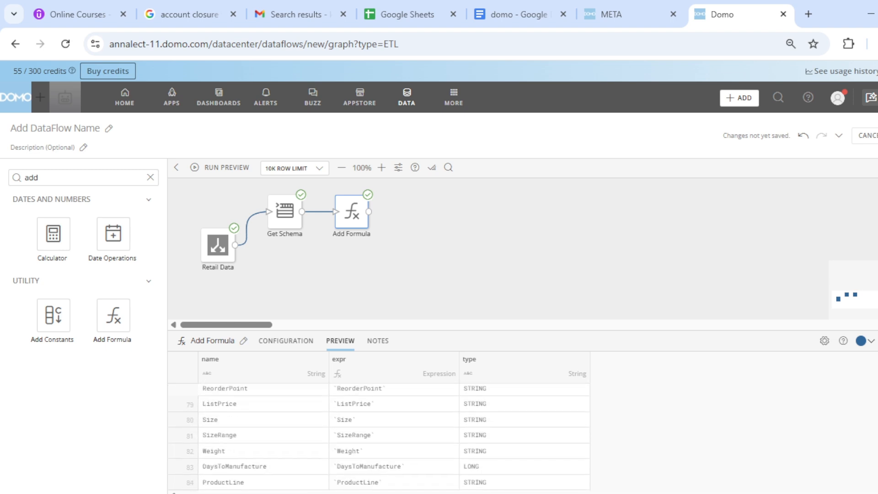
scroll(379, 434, "up", 4)
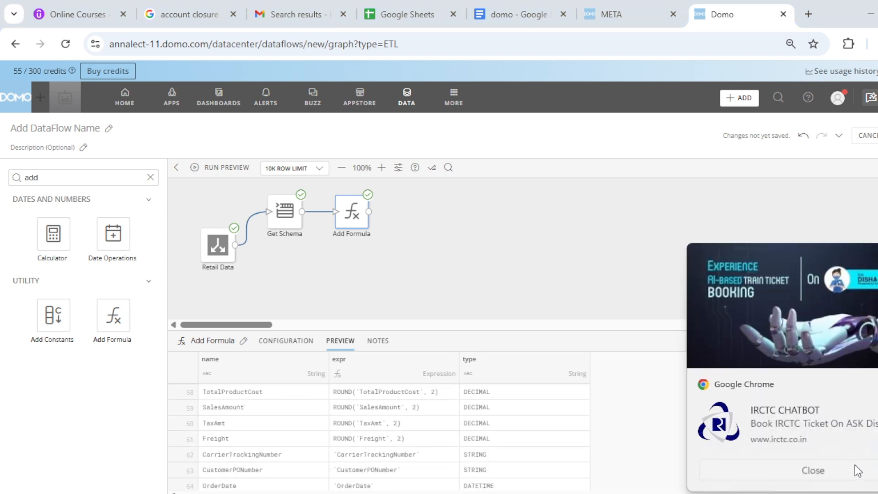
left_click(855, 464)
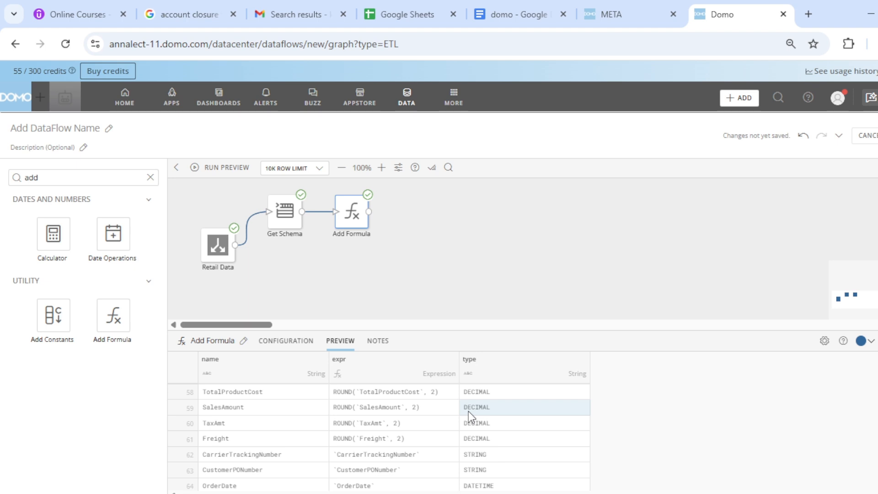
Add a Meta Select tile after Add Formula and connect Retail Data to it as a second input.
double_click(91, 178)
key("BackSpace")
type("met")
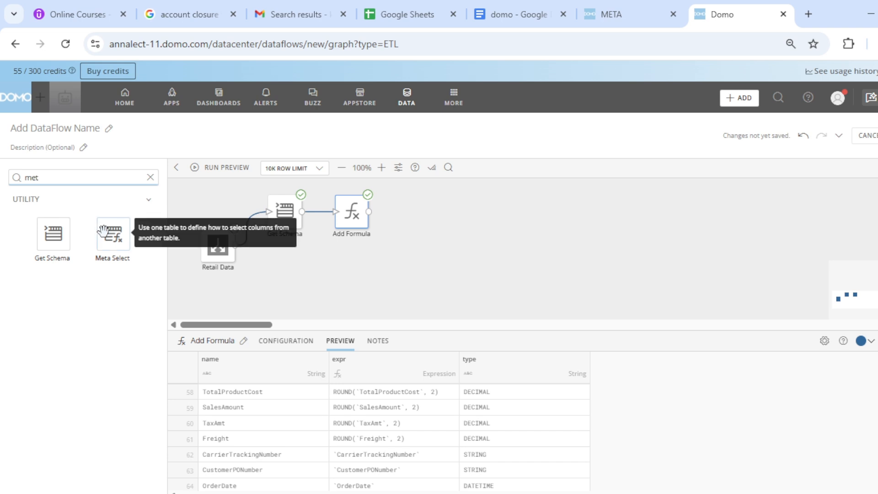
left_click_drag(113, 234, 411, 220)
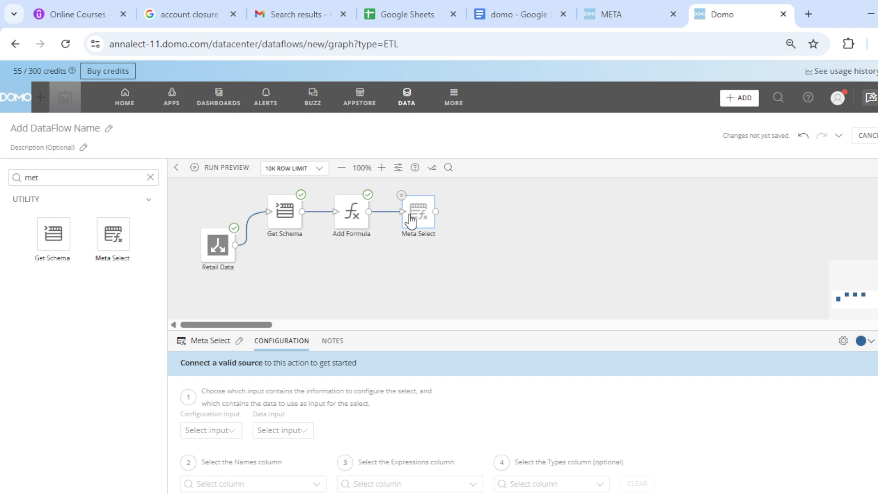
left_click(363, 224)
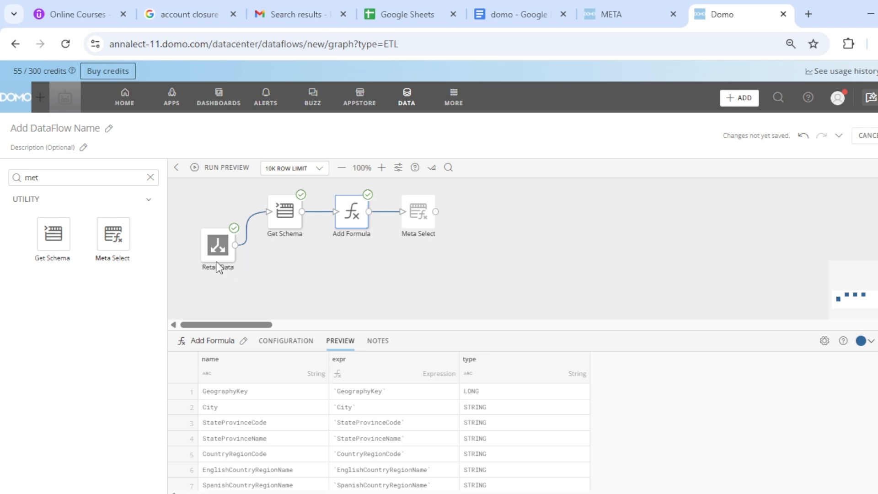
left_click_drag(235, 245, 414, 219)
left_click(414, 219)
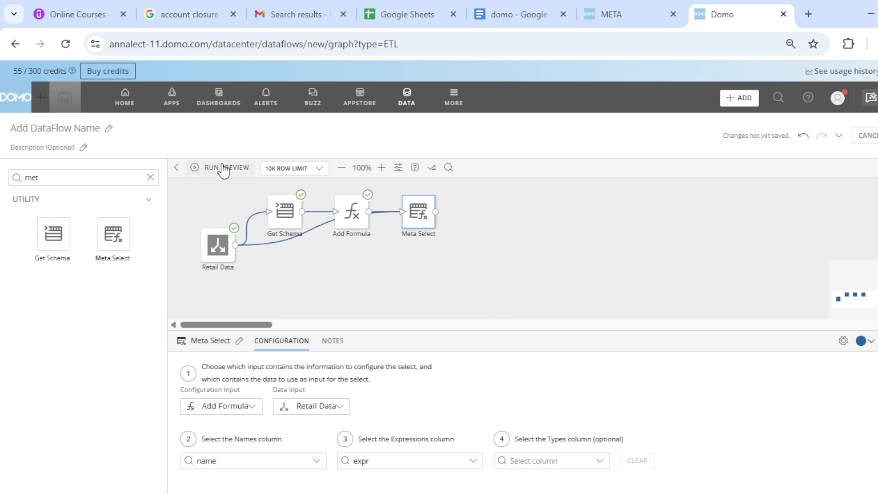
Add an Output DataSet tile to the dataflow and connect Meta Select to it, with a preview run started.
double_click(48, 180)
type("out")
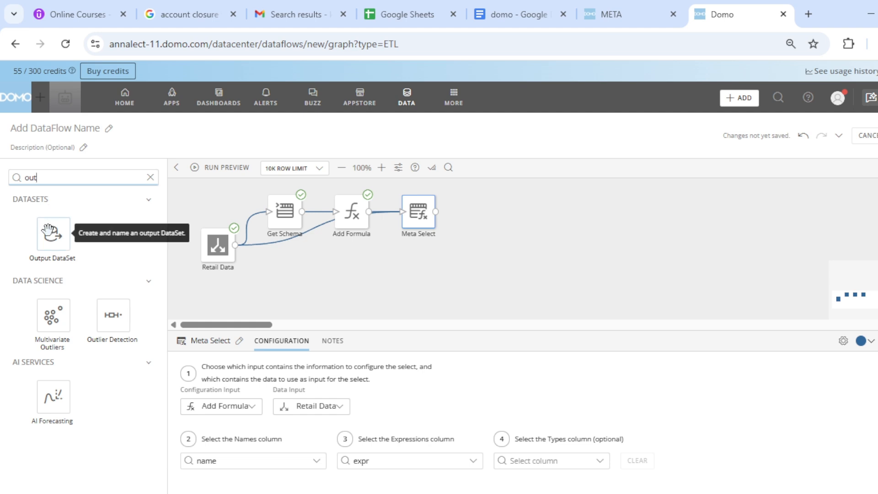
left_click_drag(51, 231, 474, 211)
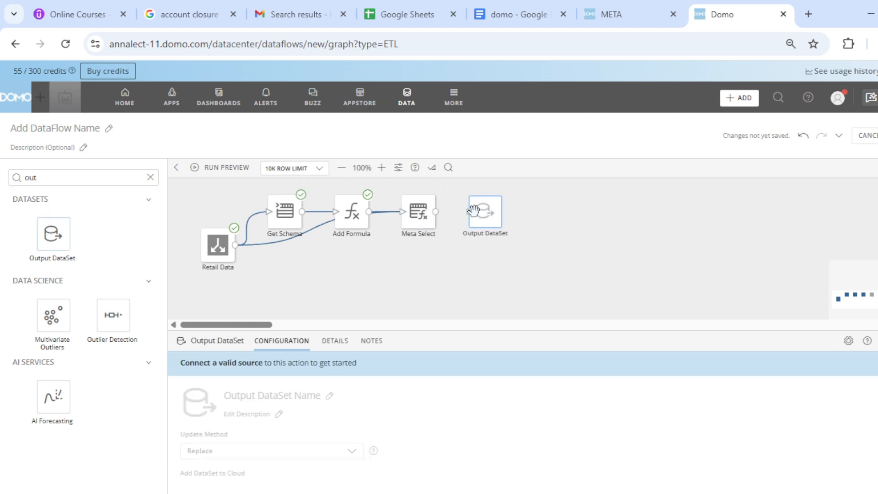
left_click(224, 168)
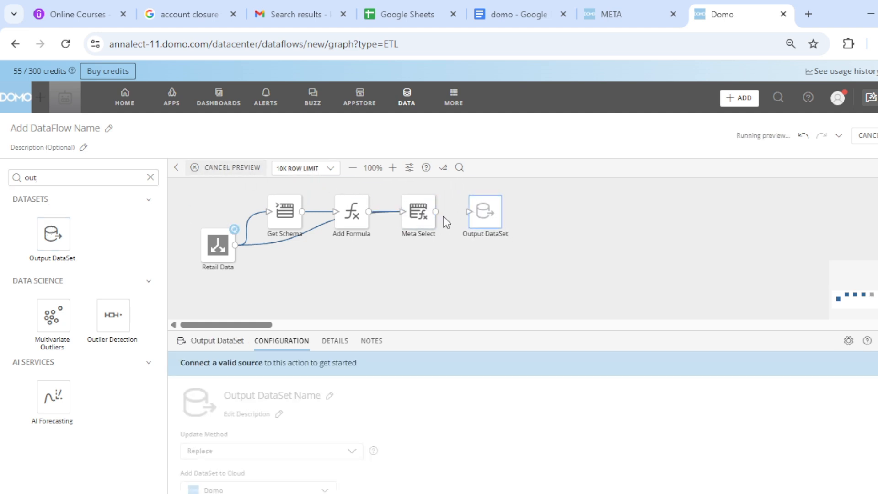
left_click_drag(434, 213, 491, 220)
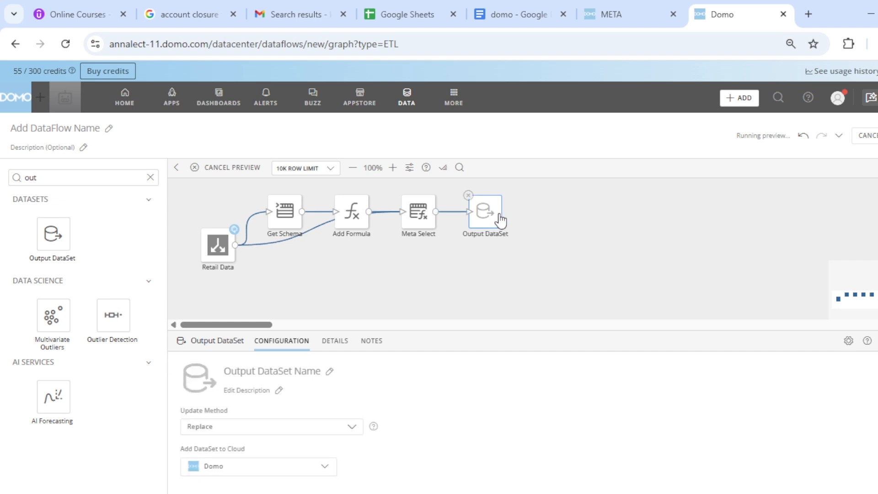
Name the output dataset "meta select expr".
left_click(330, 382)
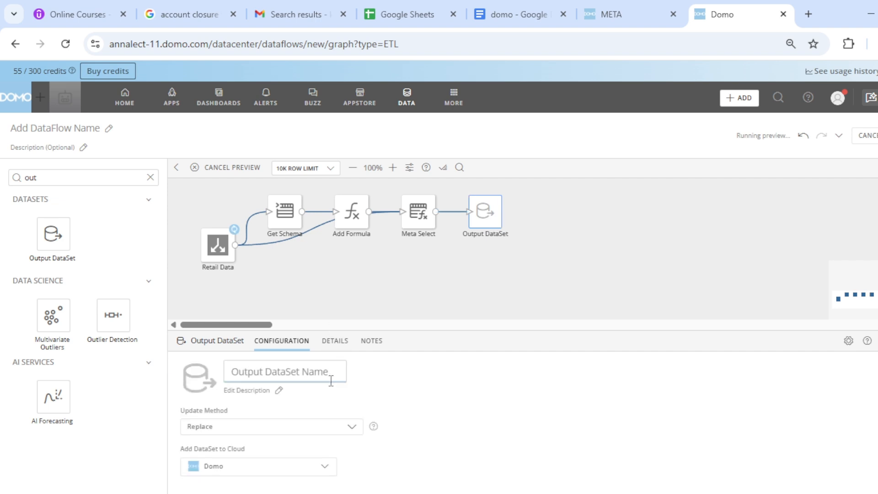
type("meta")
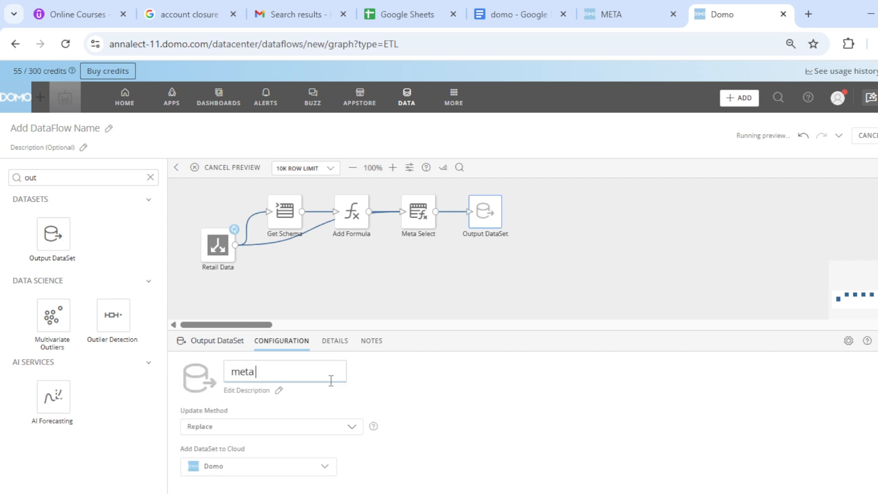
type(" select expr")
left_click(613, 270)
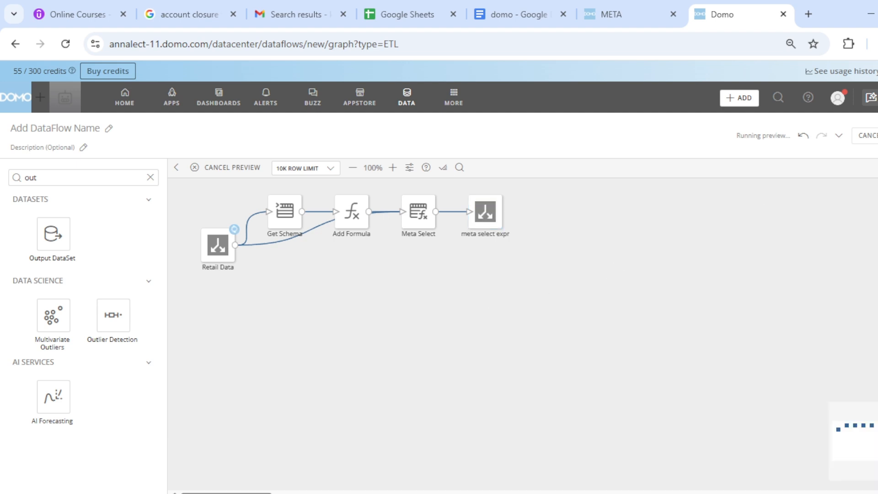
Save and run the new dataflow without a version description or trigger.
left_click(877, 136)
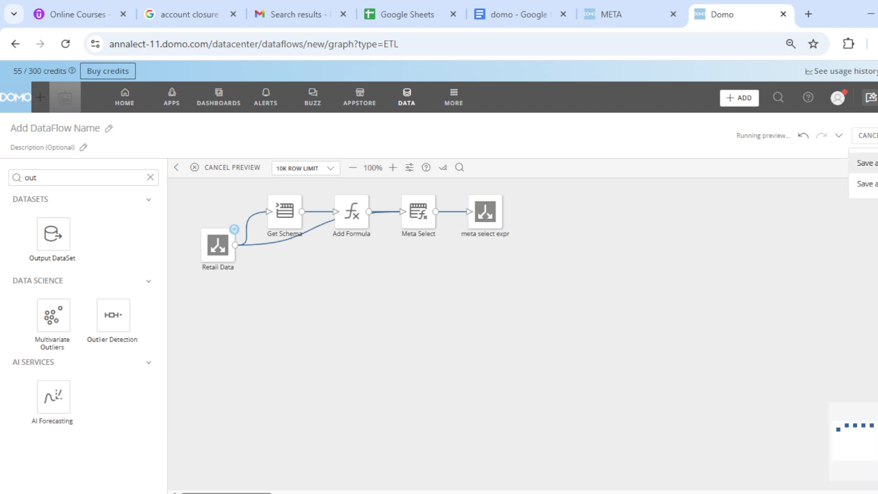
left_click(868, 163)
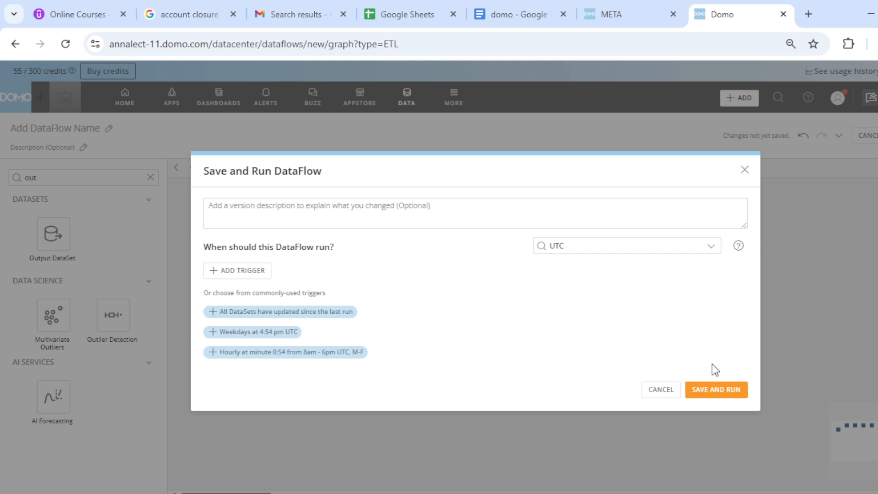
left_click(712, 393)
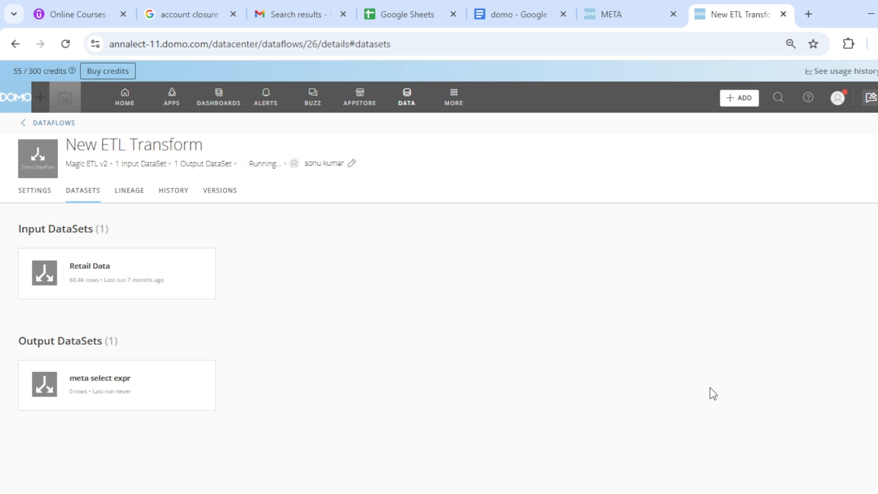
Check the dataflow's run history and open its output dataset meta select expr.
left_click(177, 197)
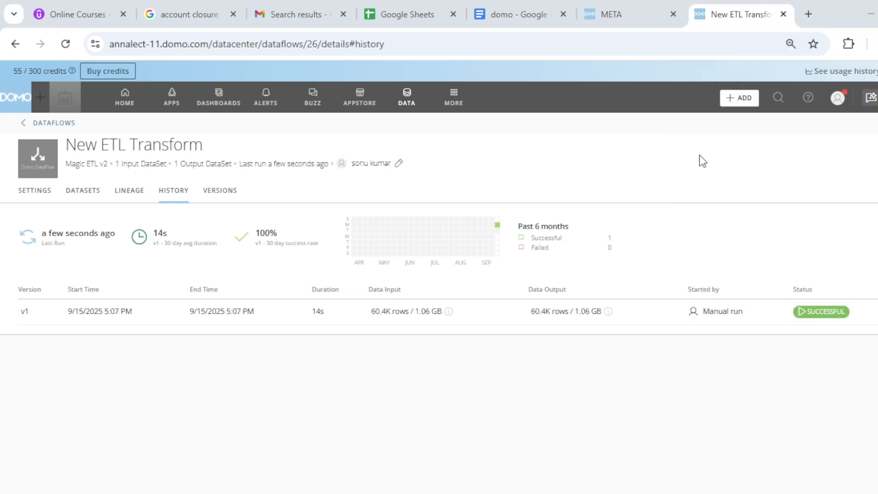
left_click(71, 190)
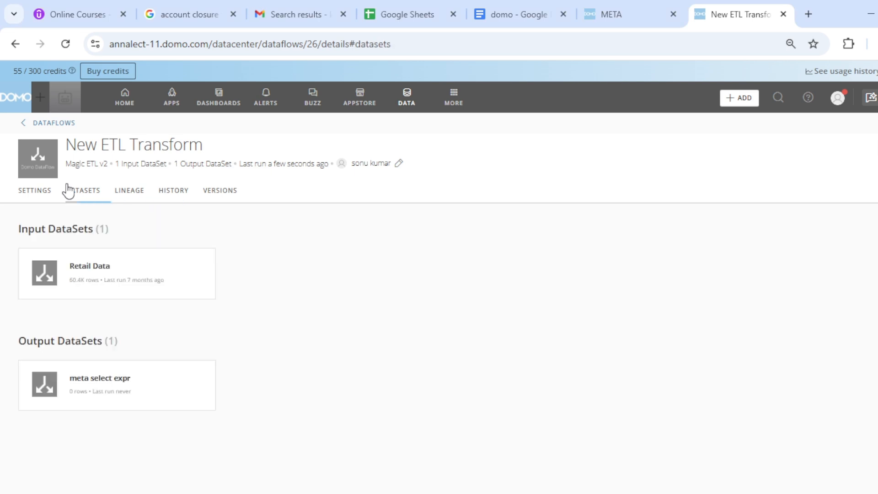
left_click(122, 406)
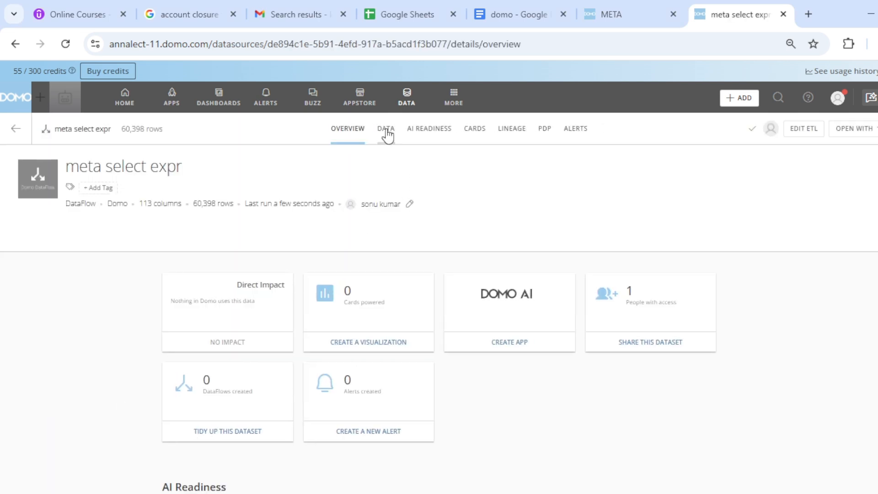
Examine the column names and types in the output dataset's schema, down to the UnitPrice and ExtendedAmount columns.
left_click(386, 132)
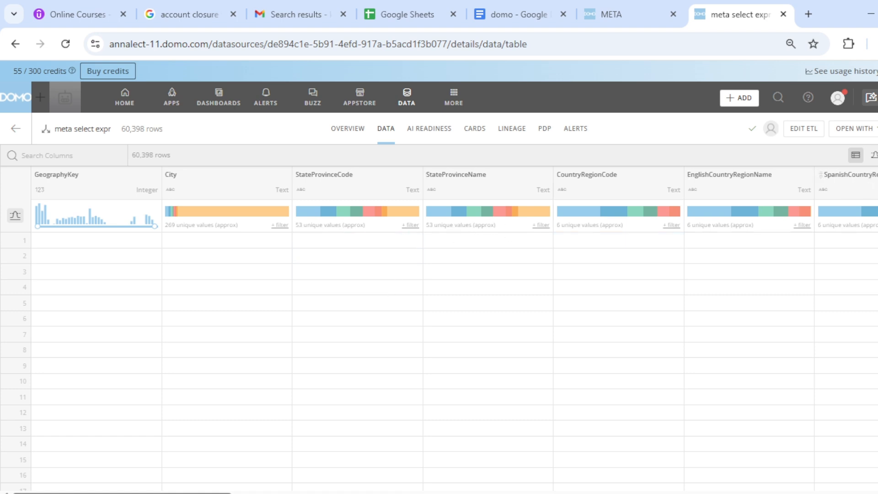
left_click(877, 155)
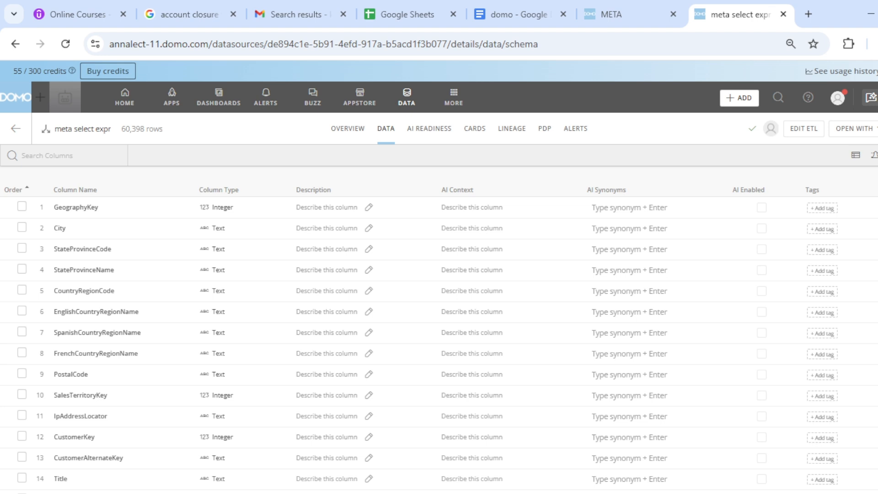
scroll(430, 343, "down", 10)
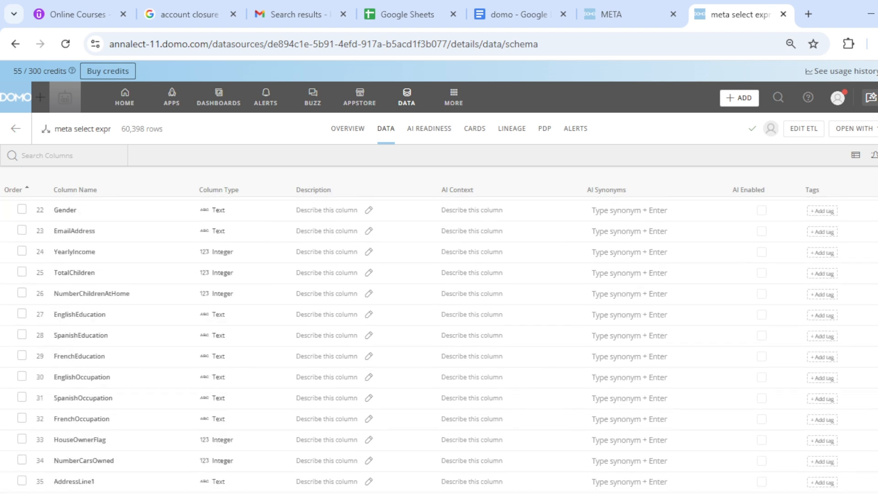
scroll(429, 342, "down", 9)
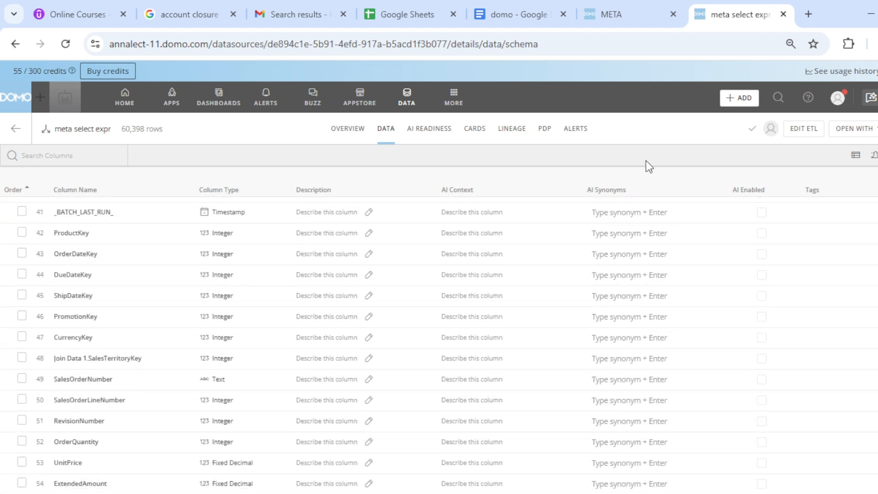
Return to the output dataset's data table and search its columns for "amo".
left_click(364, 130)
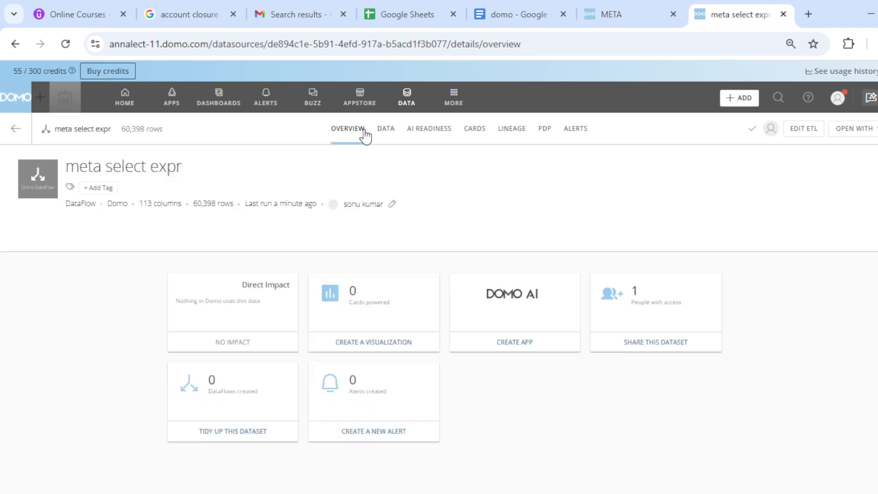
left_click(384, 130)
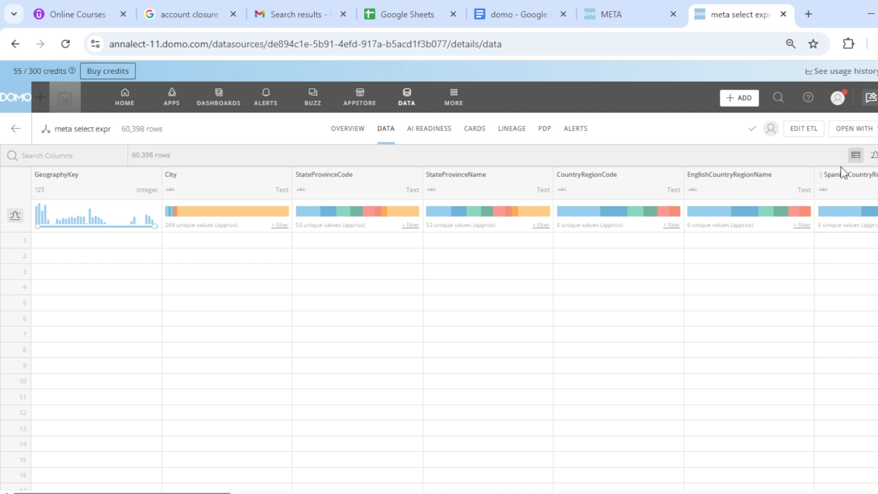
left_click(83, 156)
type("a")
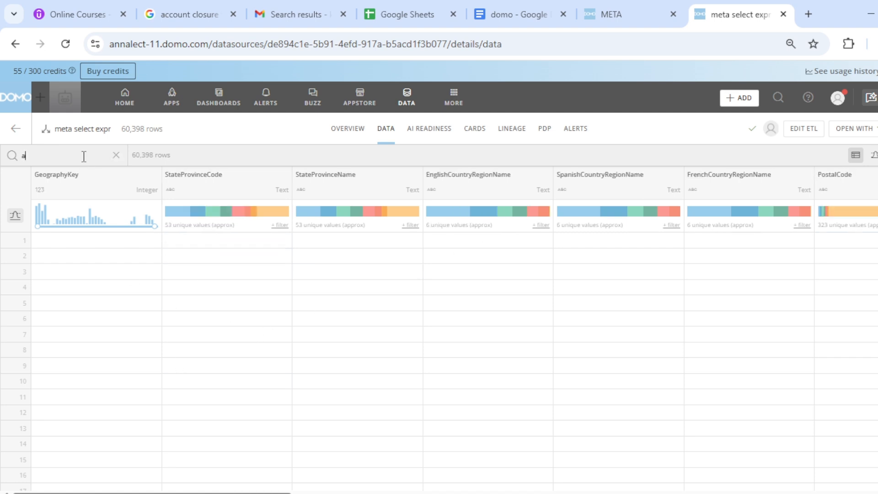
type("mo")
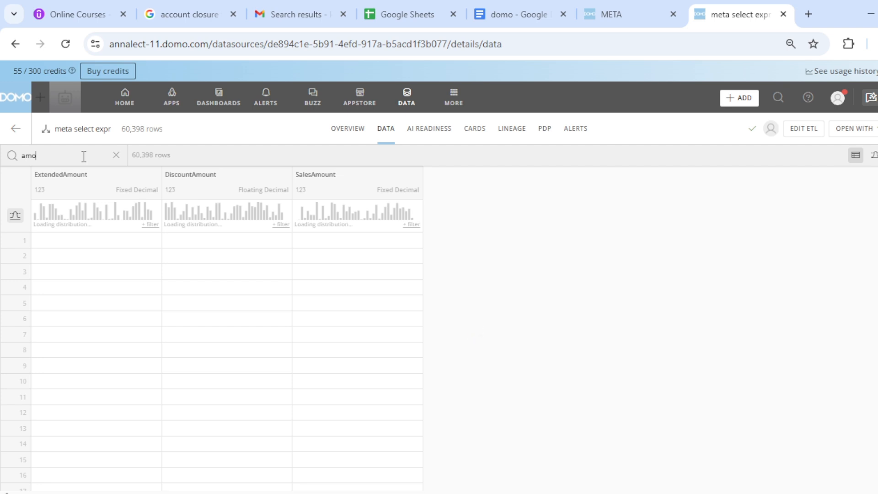